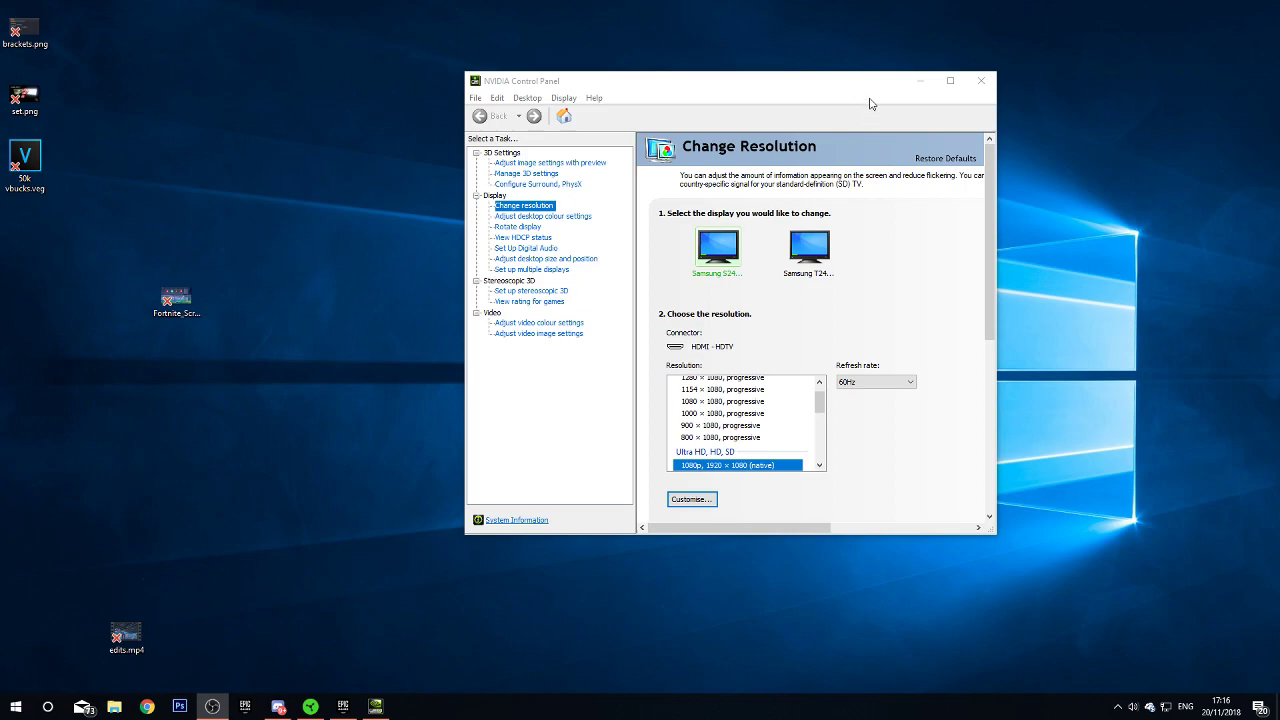
Reposition the NVIDIA Control Panel window and check the desktop menu's control panel entry.
{"action": "left_click_drag", "start_coordinate": [869, 82], "coordinate": [751, 51]}
{"action": "right_click", "coordinate": [985, 340]}
{"action": "left_click", "coordinate": [1009, 277]}
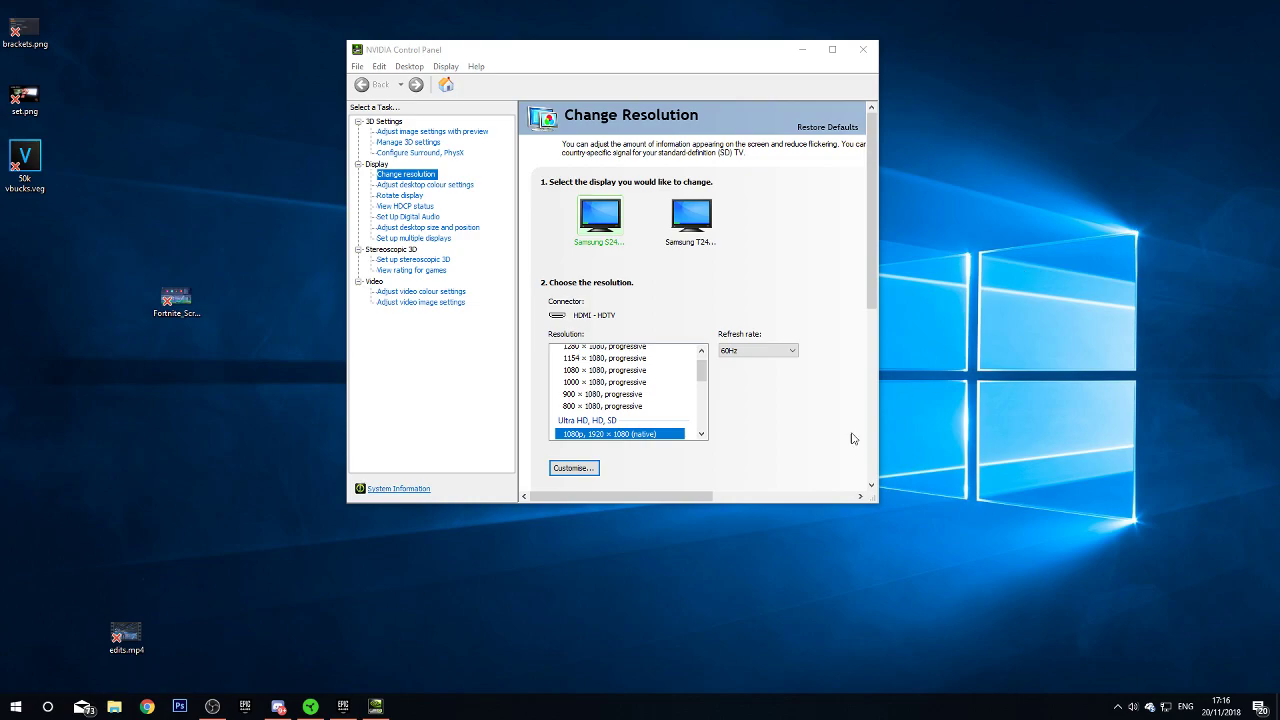
{"action": "right_click", "coordinate": [975, 344]}
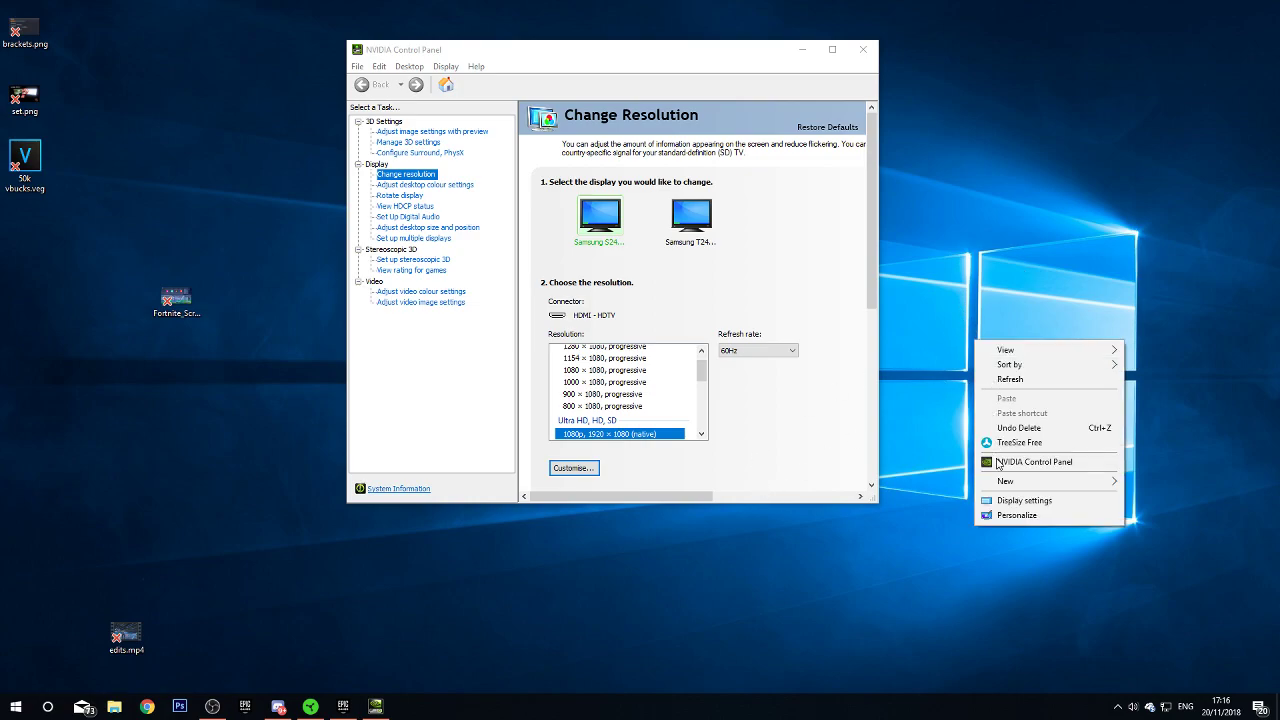
{"action": "left_click", "coordinate": [960, 460]}
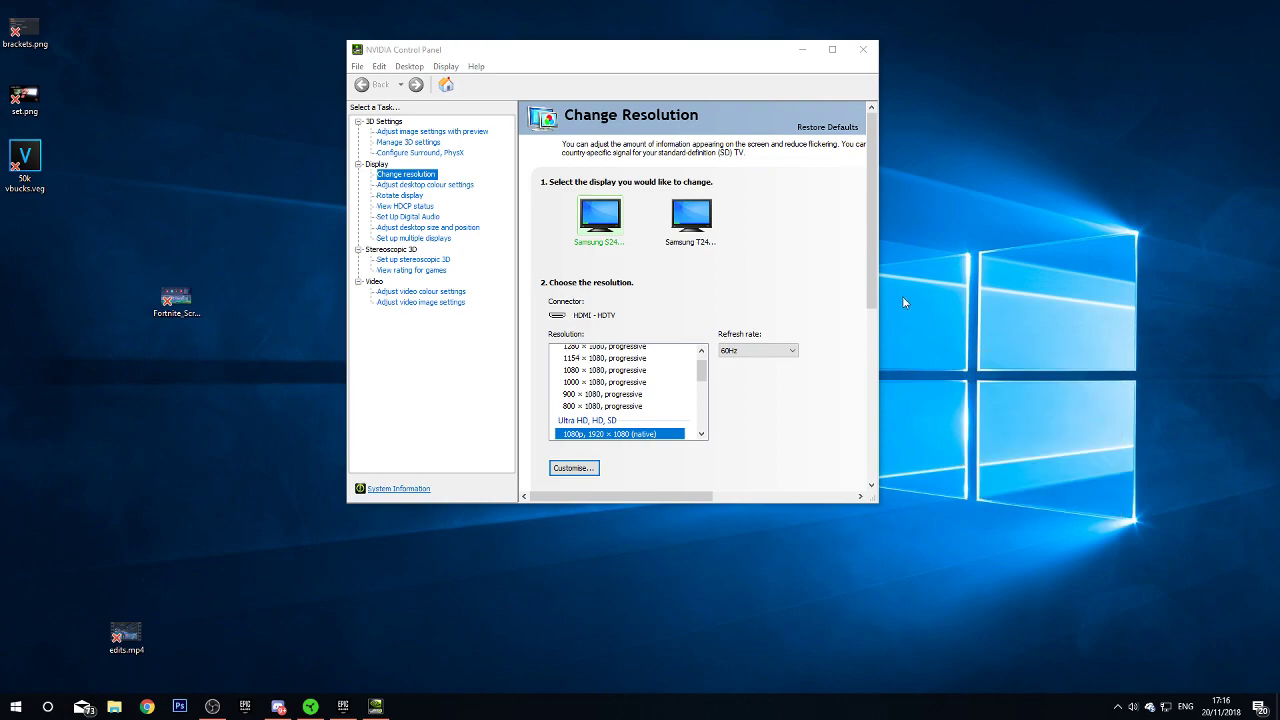
{"action": "left_click", "coordinate": [716, 68]}
{"action": "left_click_drag", "start_coordinate": [730, 50], "coordinate": [759, 94]}
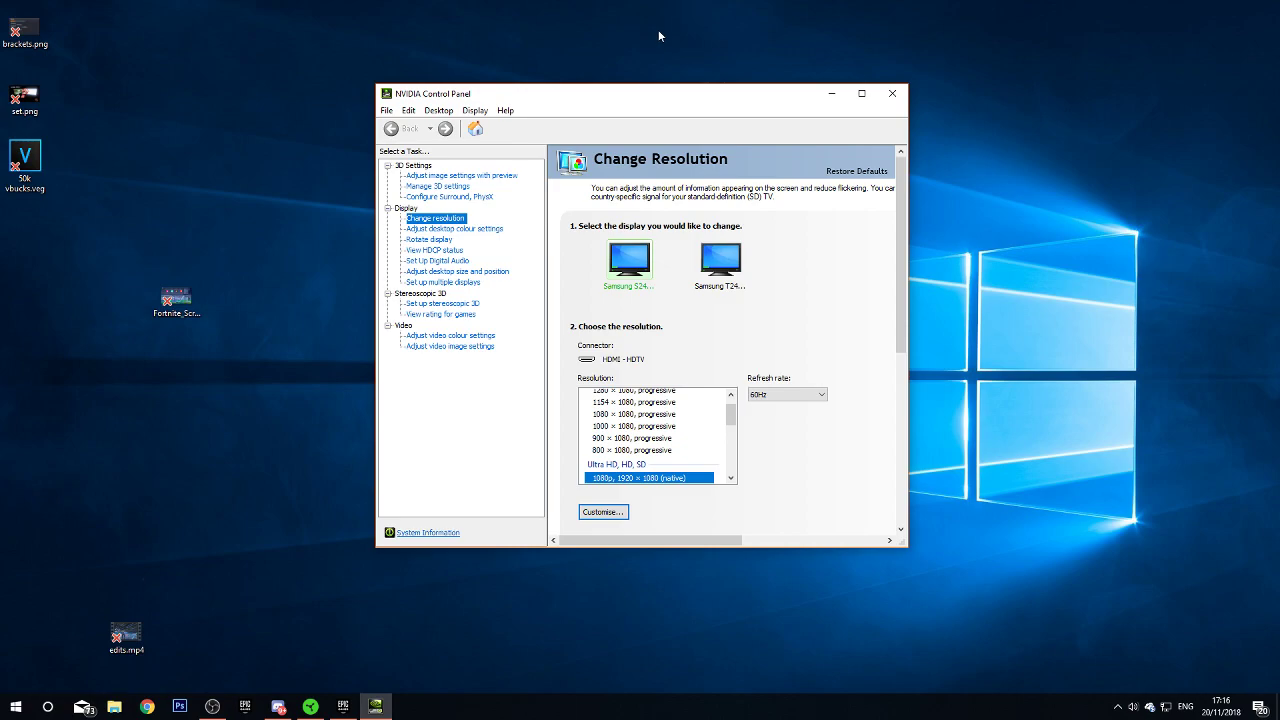
{"action": "left_click_drag", "start_coordinate": [764, 102], "coordinate": [787, 85]}
{"action": "right_click", "coordinate": [1027, 383]}
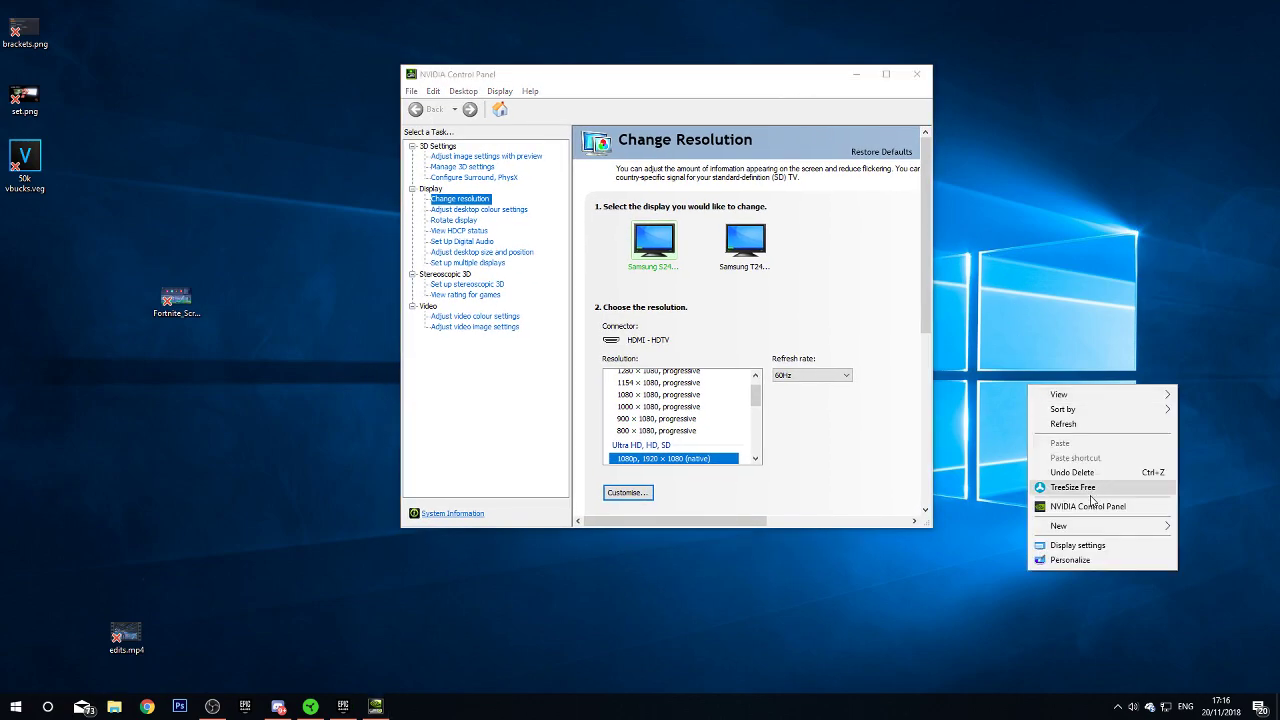
{"action": "left_click", "coordinate": [1088, 505]}
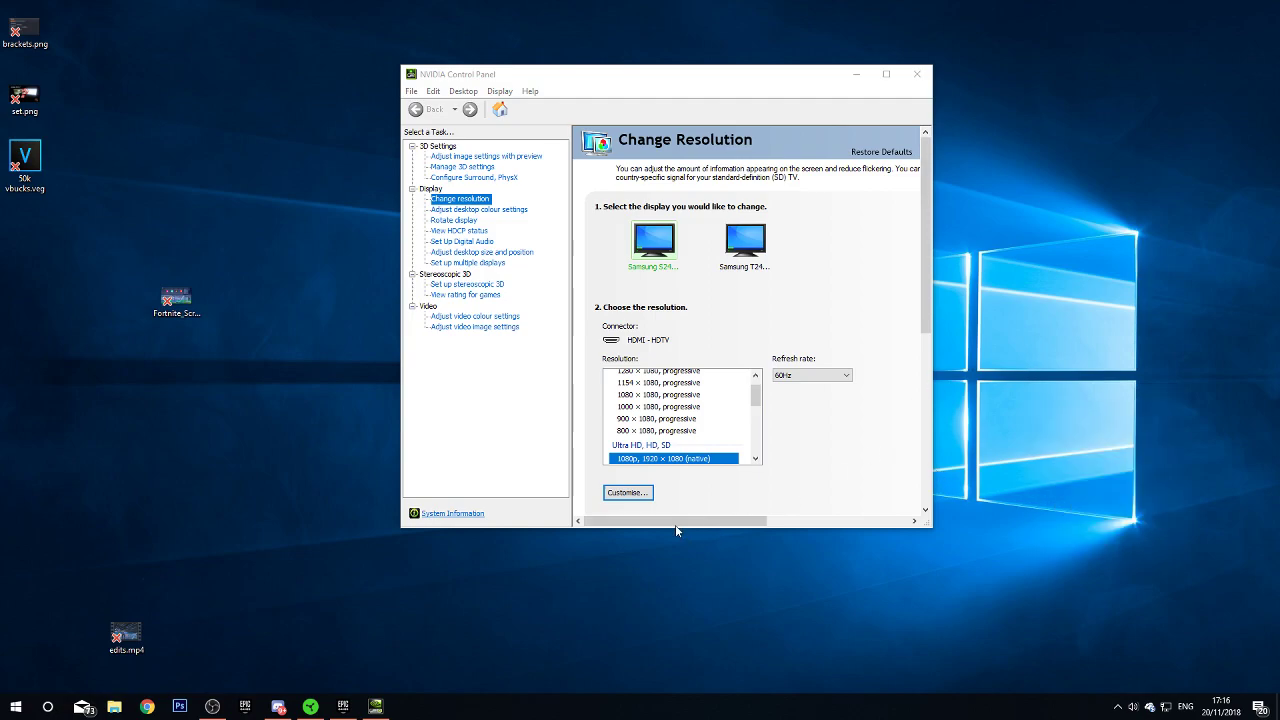
Scroll the Resolution list and pick the 1154 × 1080 resolution.
{"action": "scroll", "coordinate": [665, 425], "scroll_direction": "up", "scroll_amount": 1}
{"action": "scroll", "coordinate": [665, 425], "scroll_direction": "down", "scroll_amount": 2}
{"action": "scroll", "coordinate": [663, 418], "scroll_direction": "up", "scroll_amount": 2}
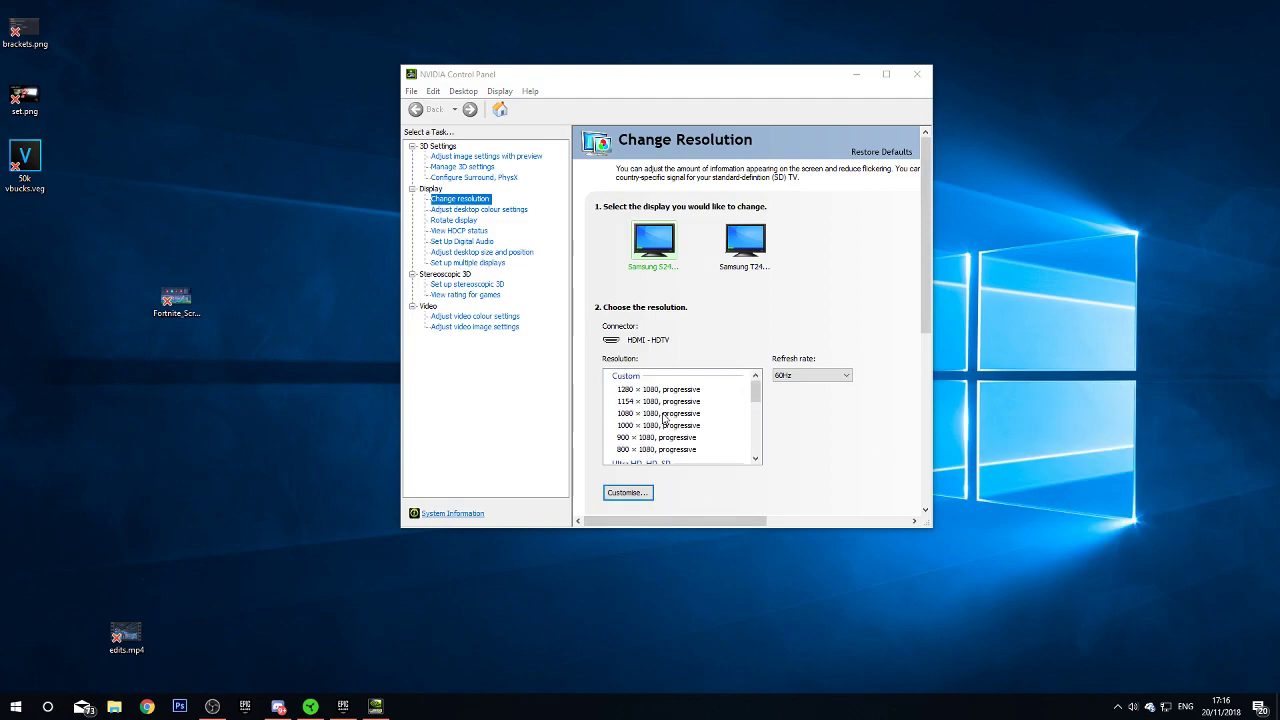
{"action": "scroll", "coordinate": [663, 418], "scroll_direction": "down", "scroll_amount": 4}
{"action": "scroll", "coordinate": [650, 432], "scroll_direction": "up", "scroll_amount": 3}
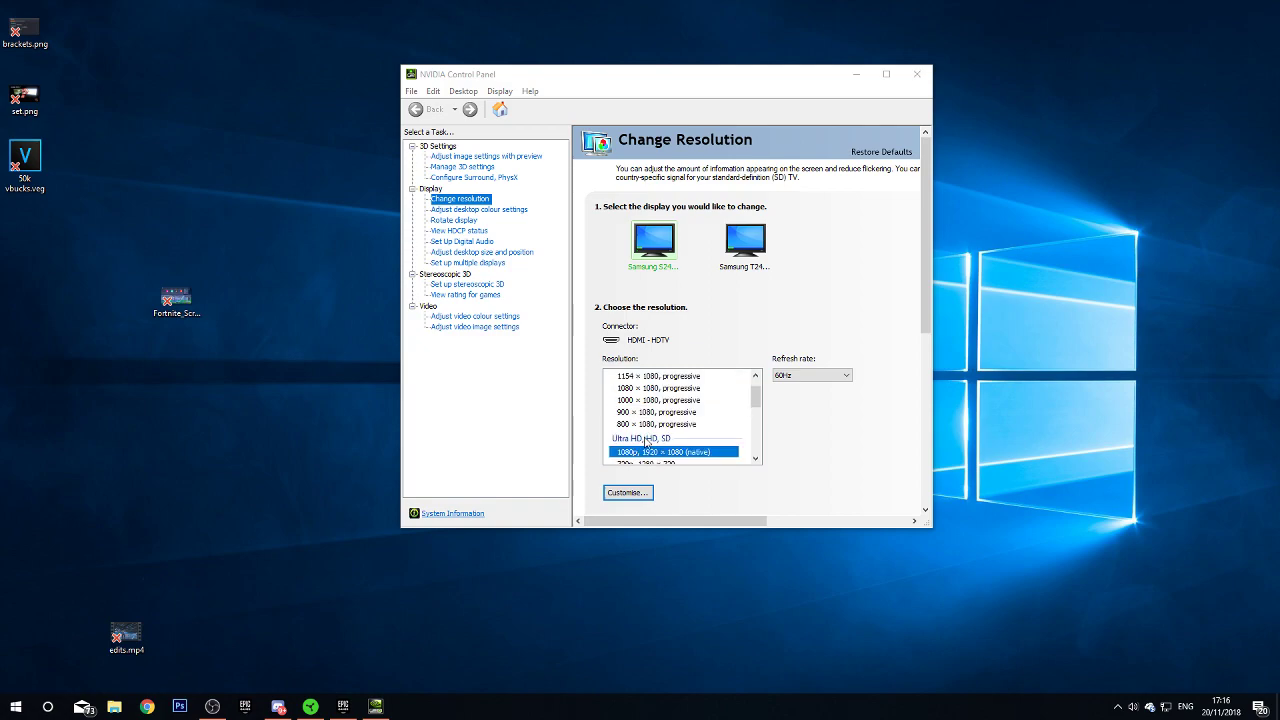
{"action": "scroll", "coordinate": [645, 440], "scroll_direction": "down", "scroll_amount": 2}
{"action": "scroll", "coordinate": [651, 440], "scroll_direction": "up", "scroll_amount": 3}
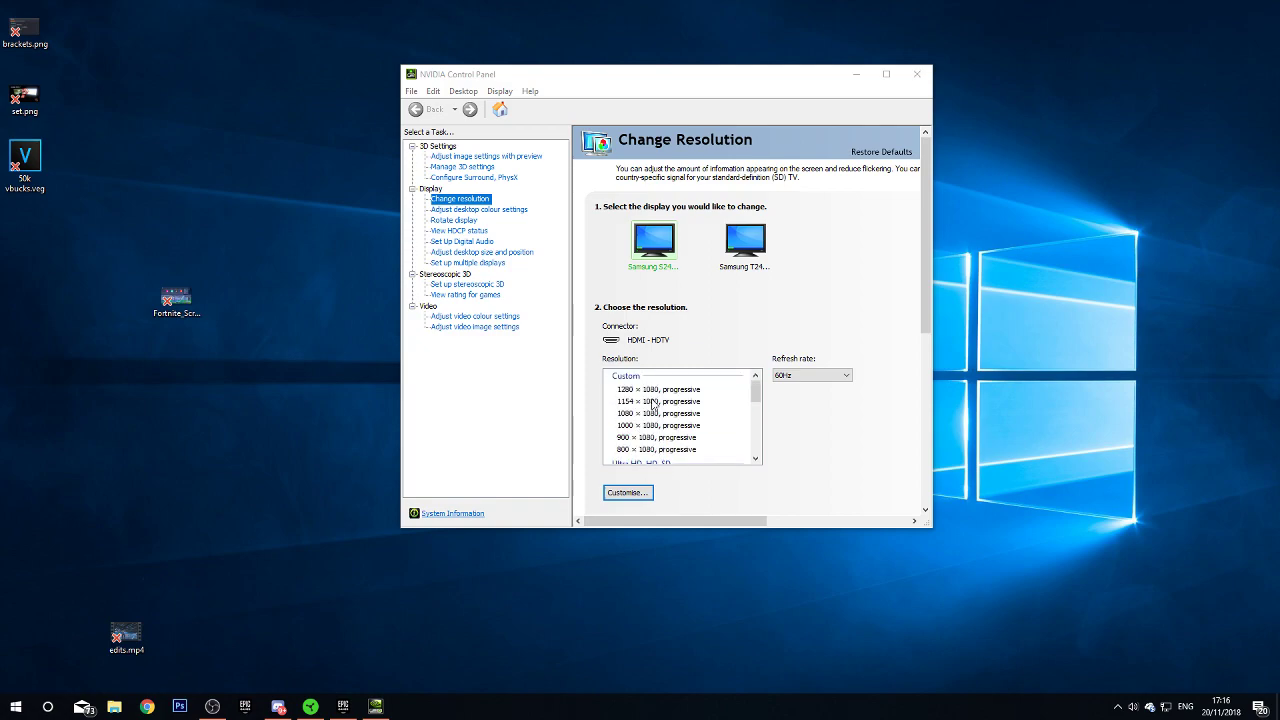
{"action": "left_click", "coordinate": [652, 402]}
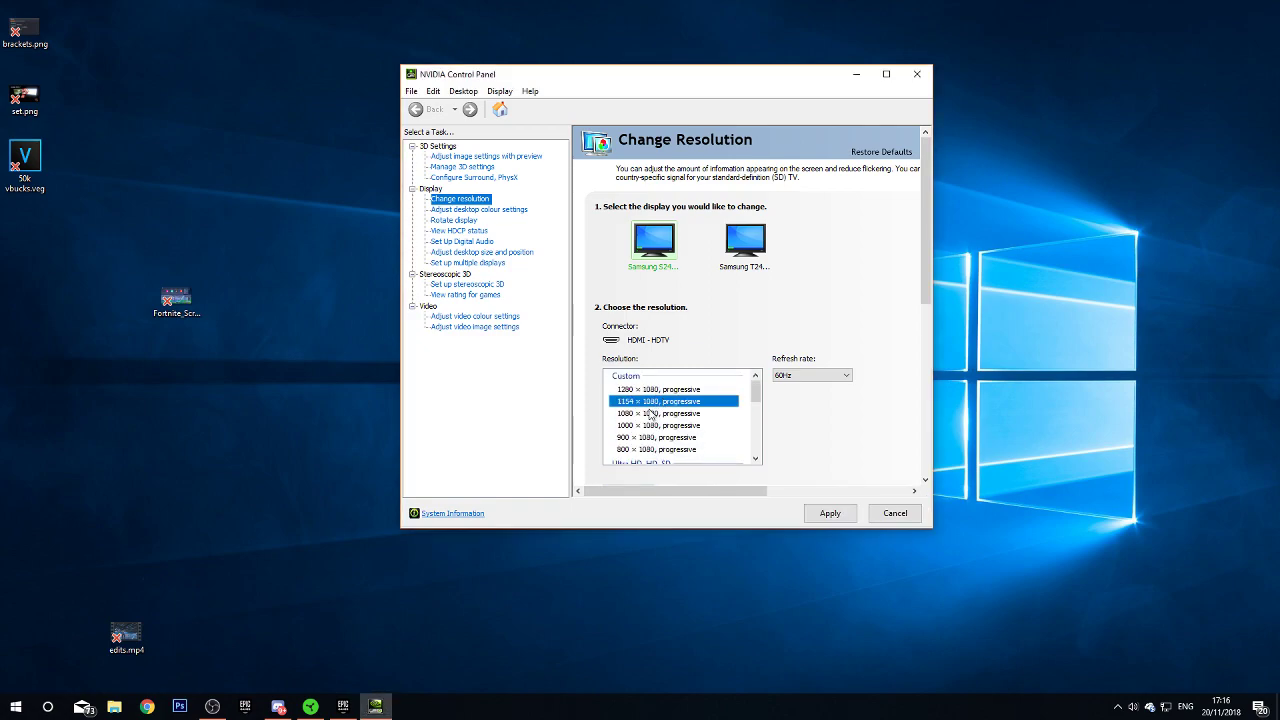
Scroll through the remaining resolutions and open the Customise dialog.
{"action": "scroll", "coordinate": [652, 412], "scroll_direction": "down", "scroll_amount": 2}
{"action": "scroll", "coordinate": [657, 412], "scroll_direction": "up", "scroll_amount": 1}
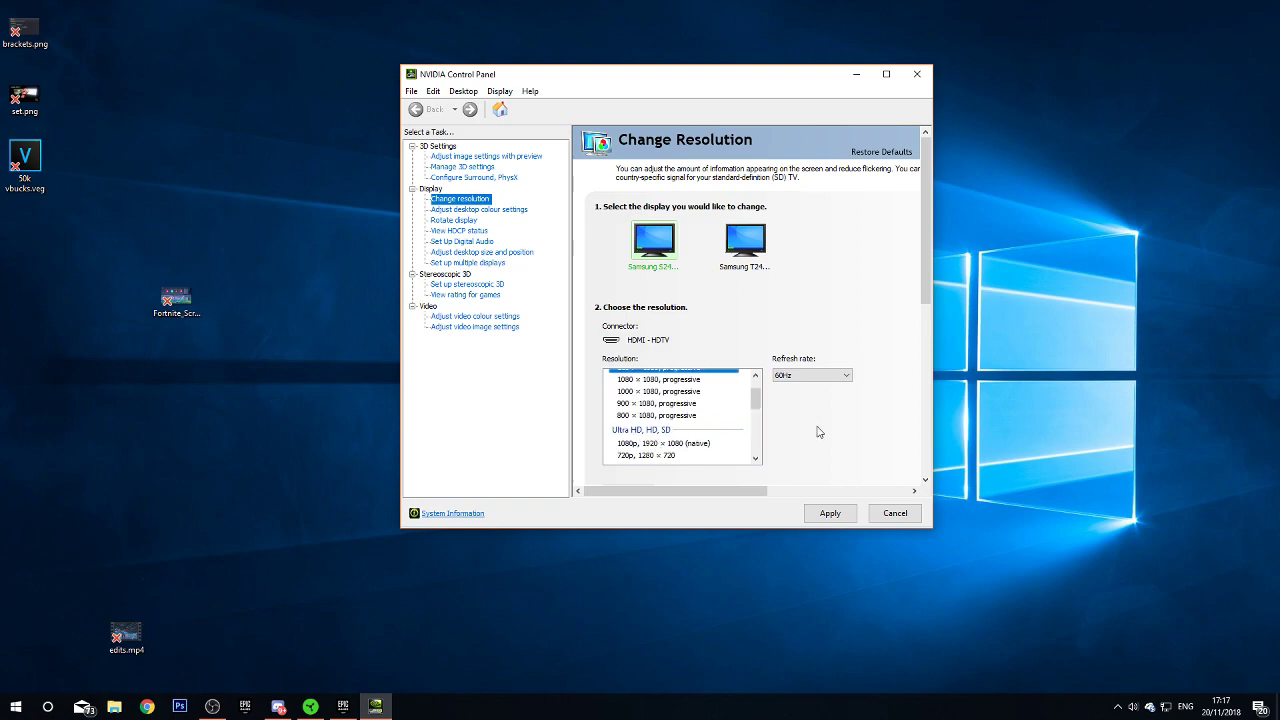
{"action": "scroll", "coordinate": [817, 432], "scroll_direction": "down", "scroll_amount": 1}
{"action": "scroll", "coordinate": [668, 405], "scroll_direction": "up", "scroll_amount": 1}
{"action": "scroll", "coordinate": [672, 372], "scroll_direction": "down", "scroll_amount": 2}
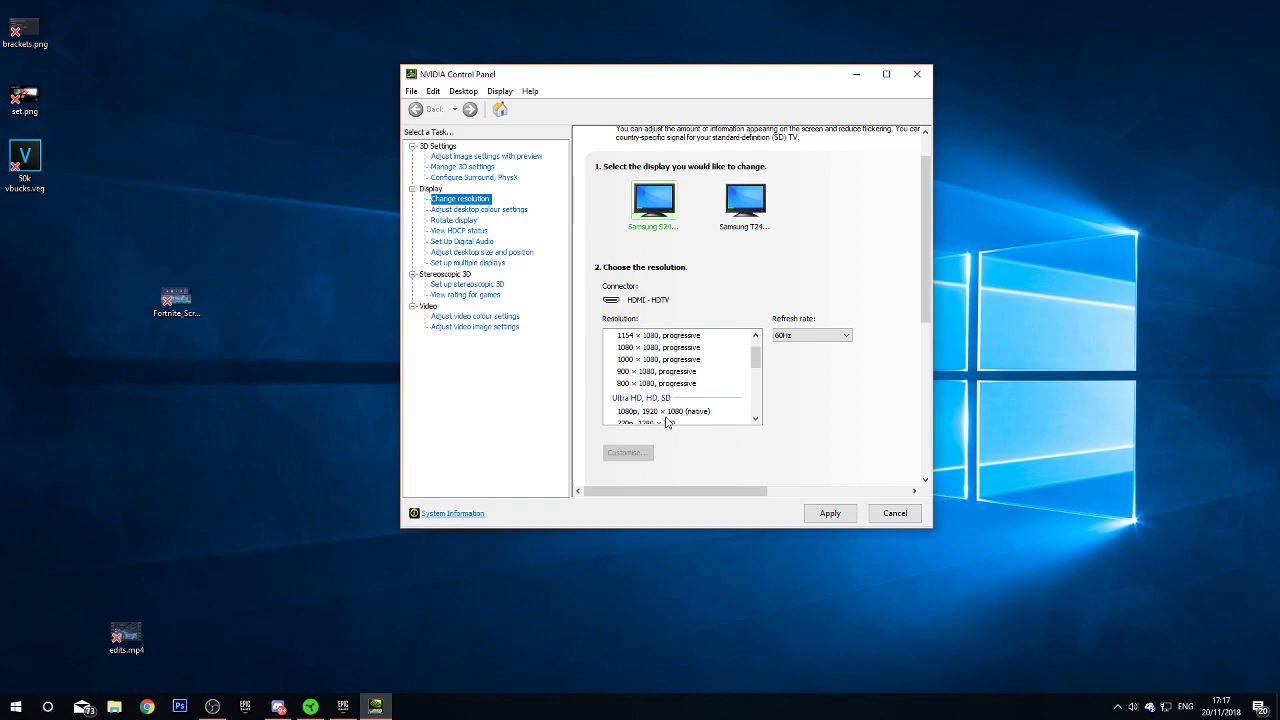
{"action": "scroll", "coordinate": [695, 411], "scroll_direction": "up", "scroll_amount": 2}
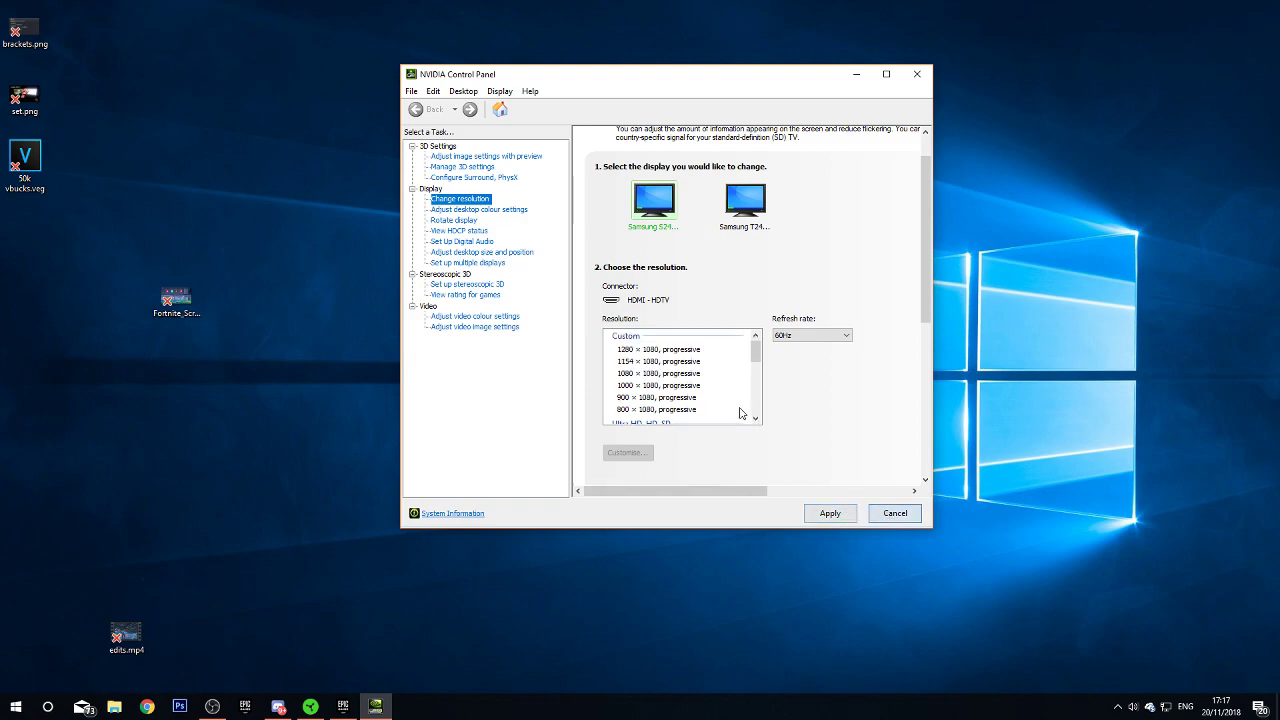
{"action": "scroll", "coordinate": [730, 425], "scroll_direction": "down", "scroll_amount": 2}
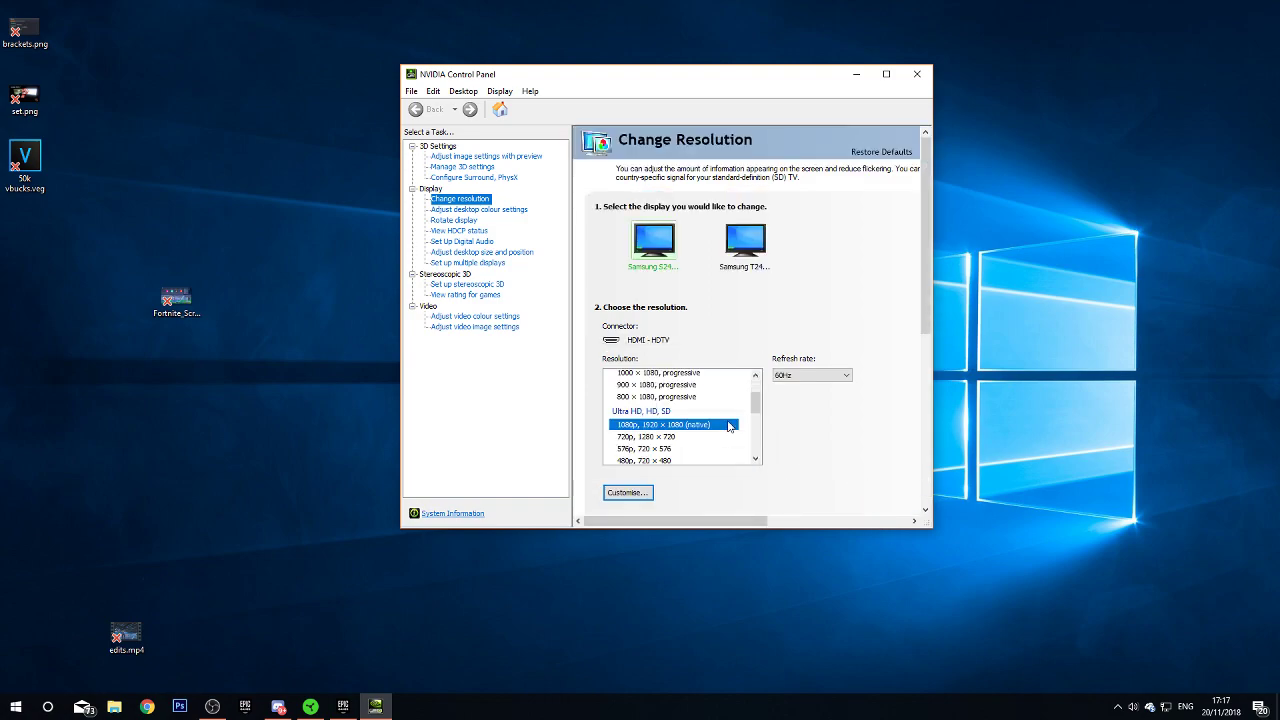
{"action": "scroll", "coordinate": [690, 440], "scroll_direction": "down", "scroll_amount": 2}
{"action": "left_click", "coordinate": [628, 492]}
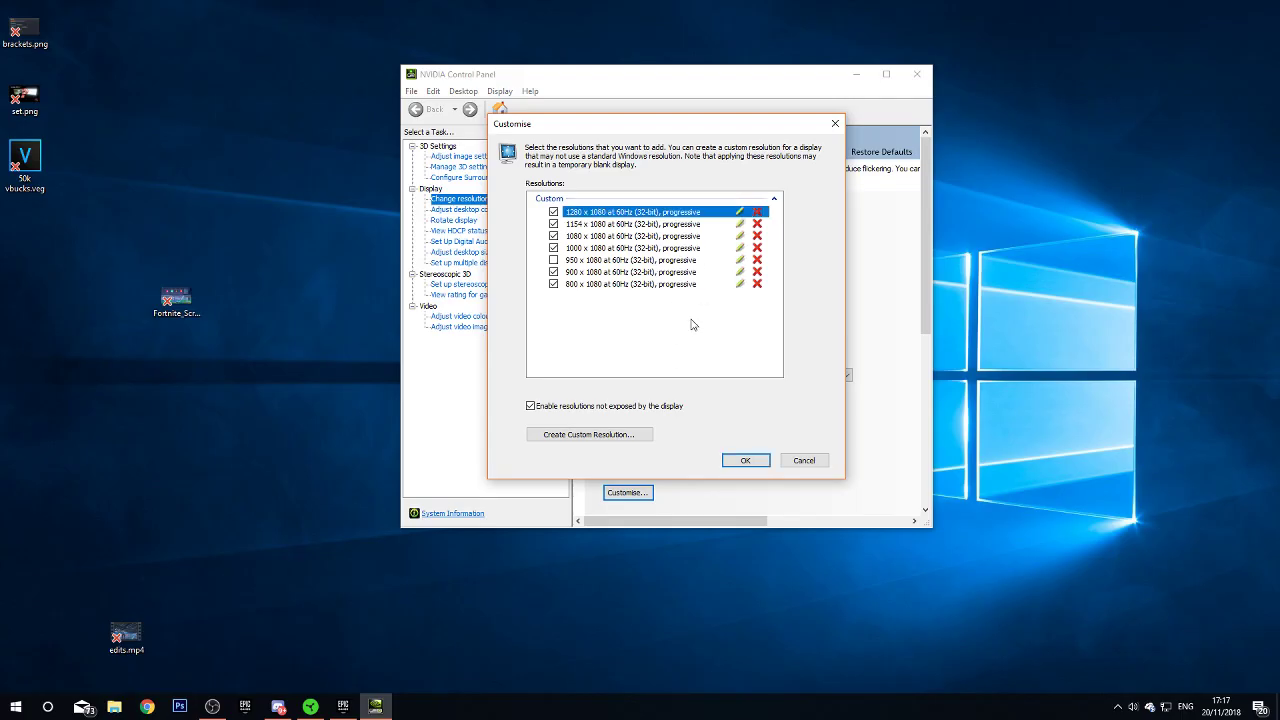
Start a new custom resolution and set Horizontal pixels to 1600.
{"action": "left_click", "coordinate": [565, 437]}
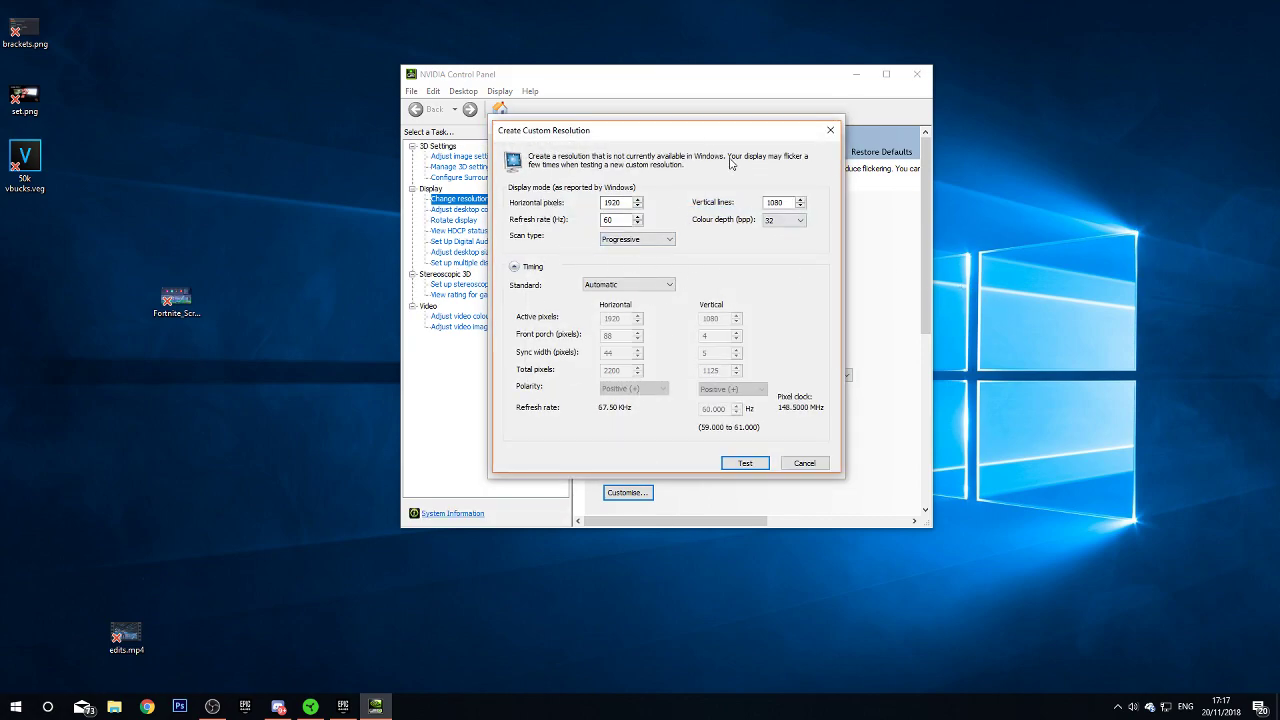
{"action": "left_click_drag", "start_coordinate": [632, 203], "coordinate": [591, 199]}
{"action": "key", "text": "BackSpace"}
{"action": "double_click", "coordinate": [602, 202]}
{"action": "left_click", "coordinate": [625, 204]}
Compare against the custom list and confirm Vertical lines is 1080.
{"action": "left_click_drag", "start_coordinate": [626, 131], "coordinate": [916, 294]}
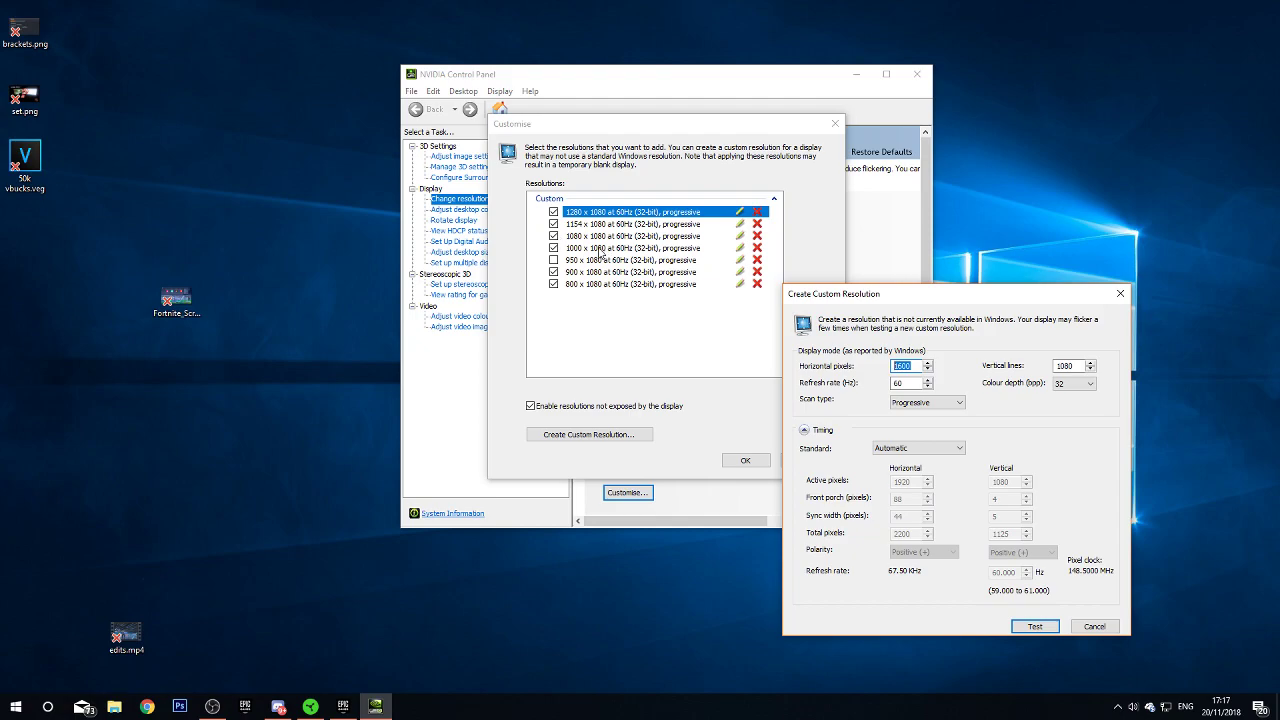
{"action": "left_click_drag", "start_coordinate": [896, 299], "coordinate": [800, 246]}
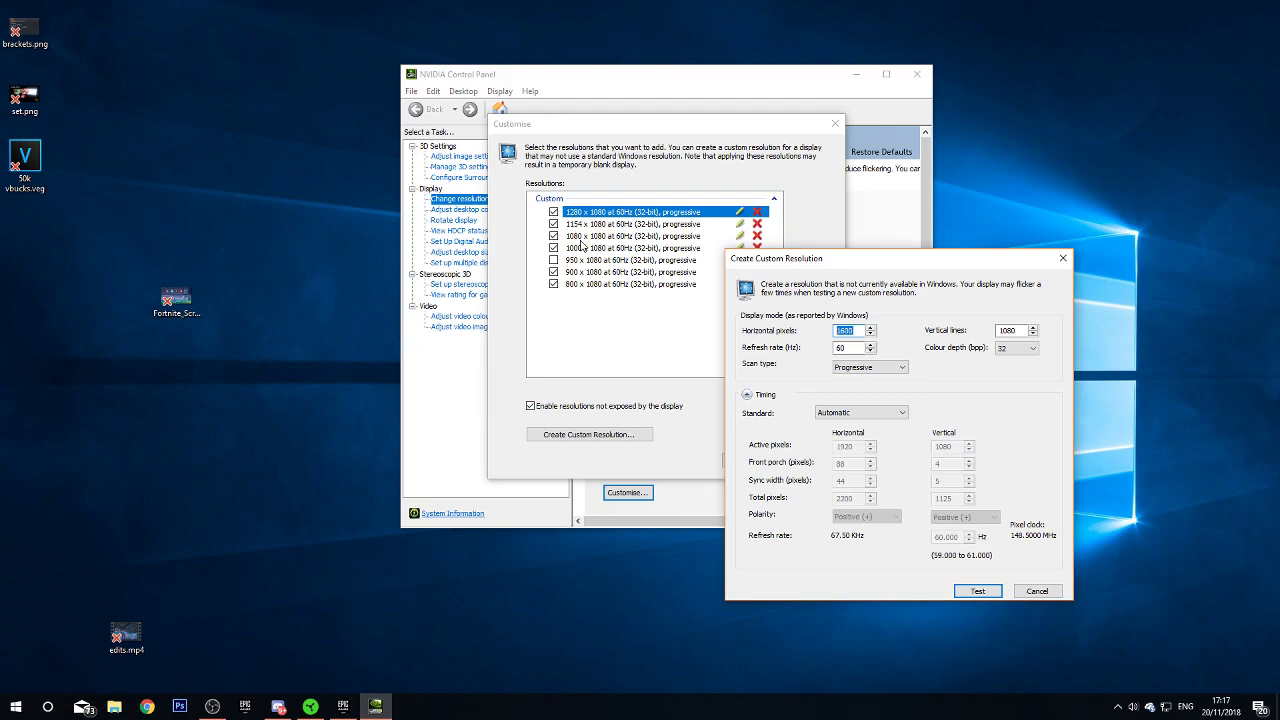
{"action": "left_click_drag", "start_coordinate": [828, 258], "coordinate": [670, 87]}
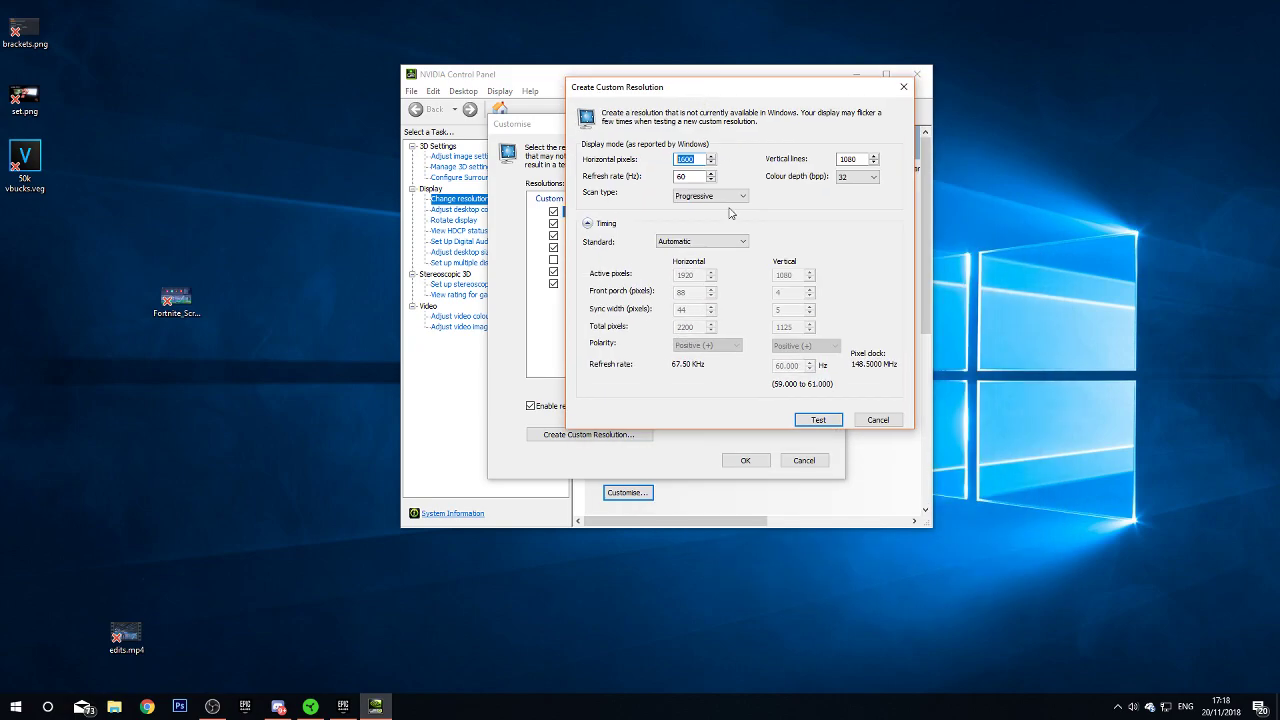
{"action": "left_click", "coordinate": [696, 159]}
{"action": "double_click", "coordinate": [850, 159]}
{"action": "left_click", "coordinate": [857, 160]}
{"action": "double_click", "coordinate": [856, 161]}
{"action": "double_click", "coordinate": [855, 160]}
{"action": "left_click", "coordinate": [856, 161]}
{"action": "double_click", "coordinate": [847, 160]}
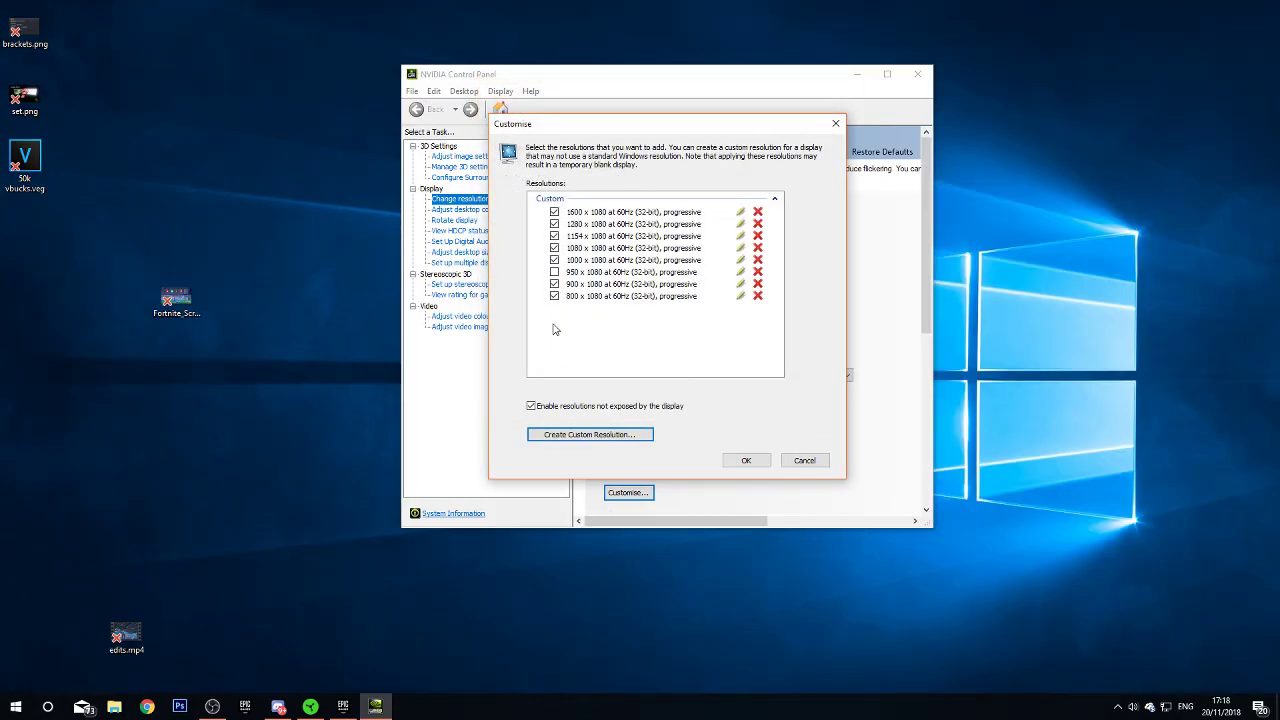
Tick the new 1600 × 1080 custom entry and choose it as the display resolution.
{"action": "left_click", "coordinate": [610, 214]}
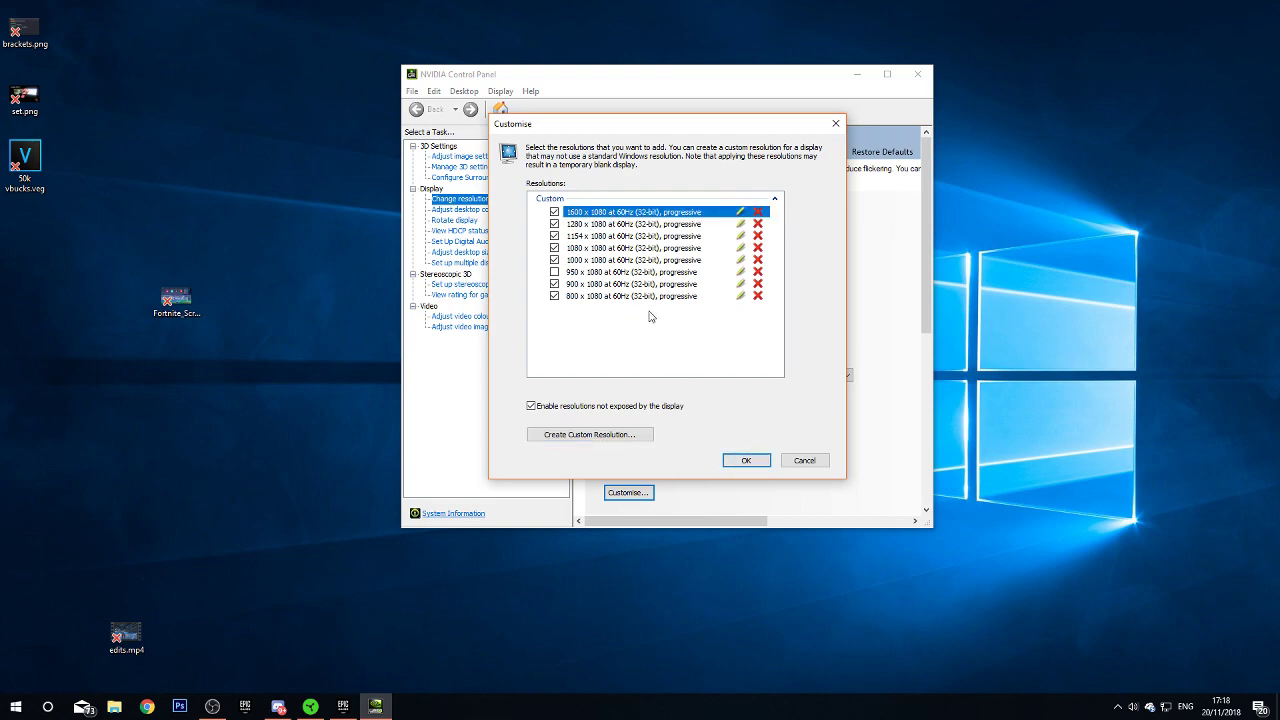
{"action": "left_click", "coordinate": [745, 461]}
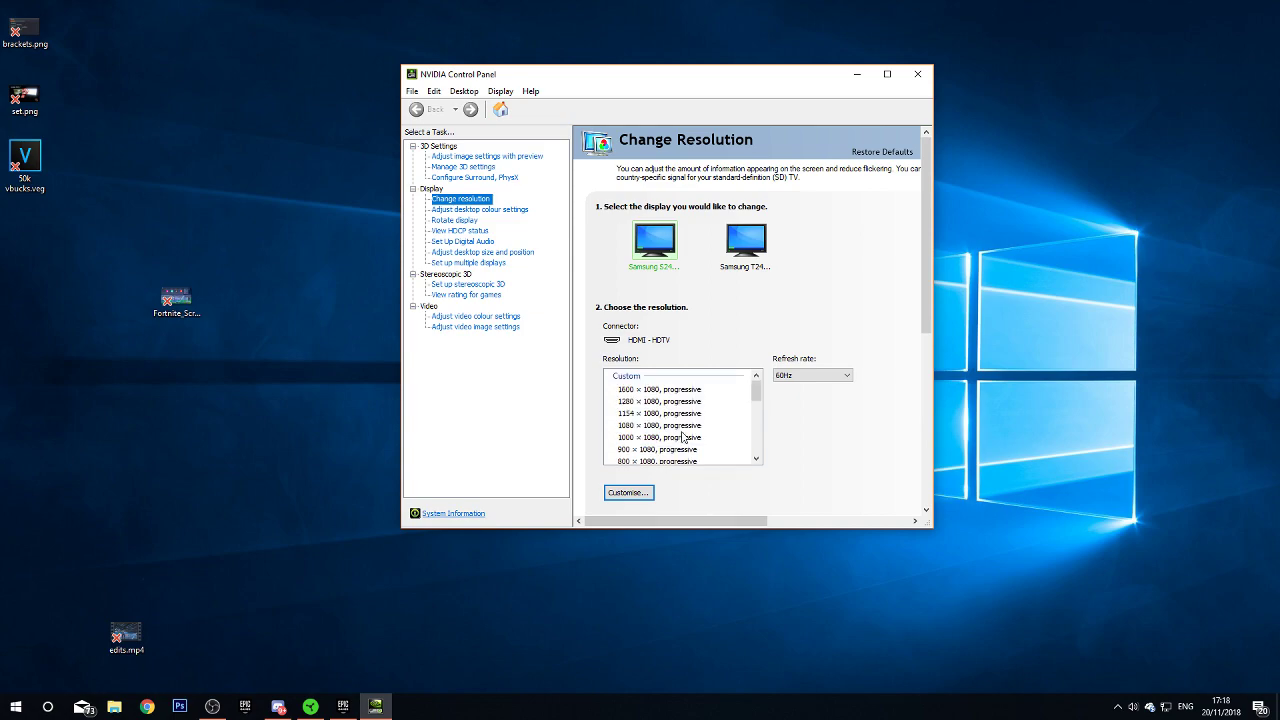
{"action": "left_click", "coordinate": [679, 389]}
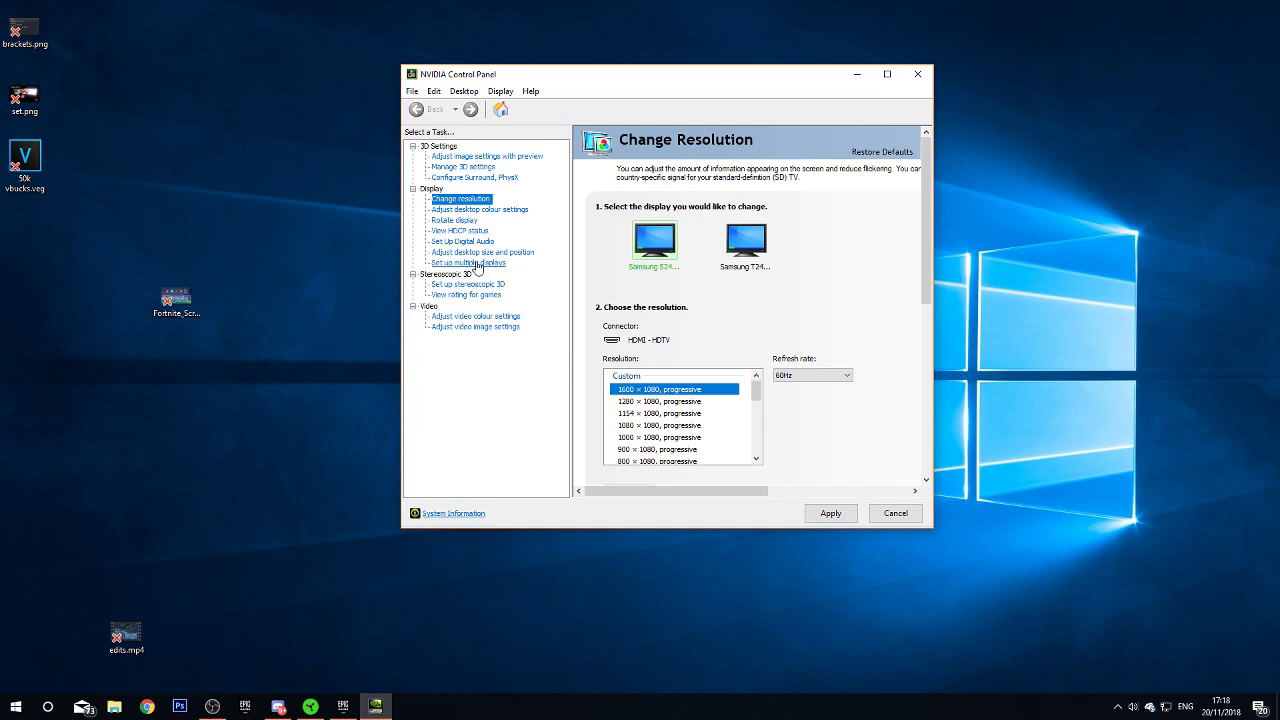
Apply the pending 1600 × 1080 change and keep it as the desktop resolution.
{"action": "left_click", "coordinate": [472, 253]}
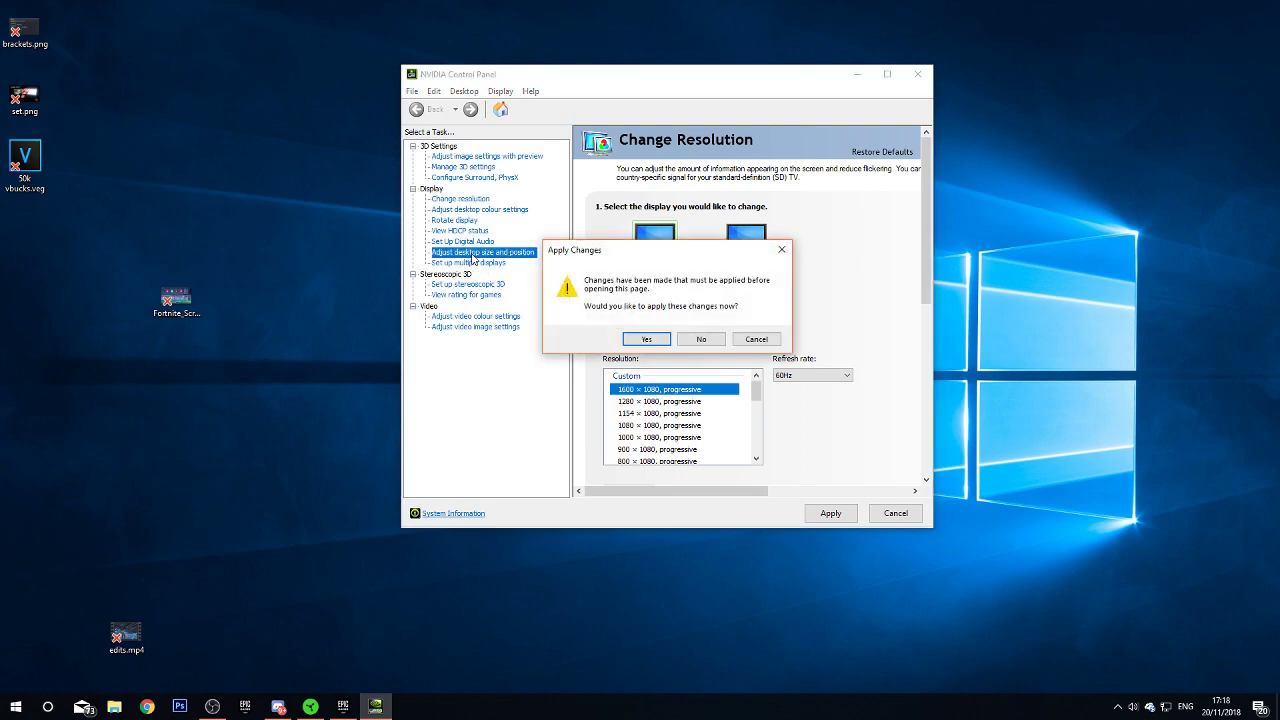
{"action": "left_click", "coordinate": [648, 340]}
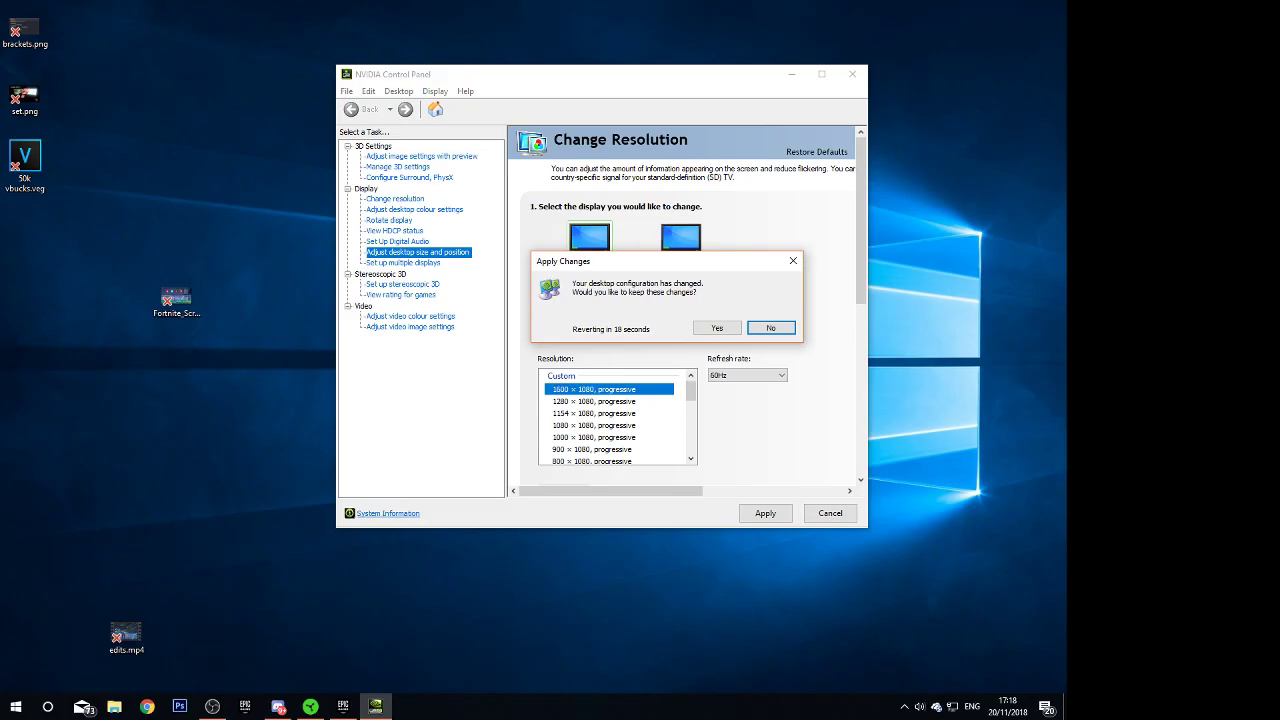
{"action": "left_click", "coordinate": [704, 331]}
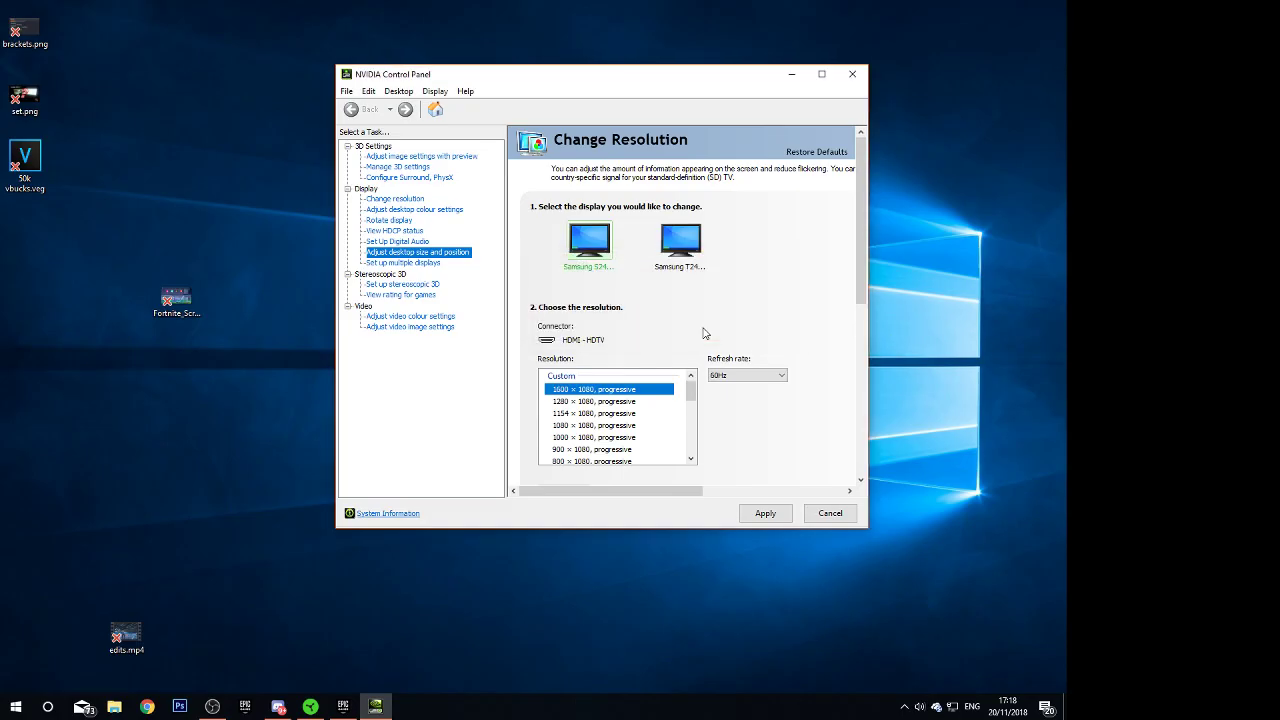
Review Full-screen scaling with override ticked and open the preview resolution list, leaving 1600 × 900.
{"action": "left_click", "coordinate": [358, 252]}
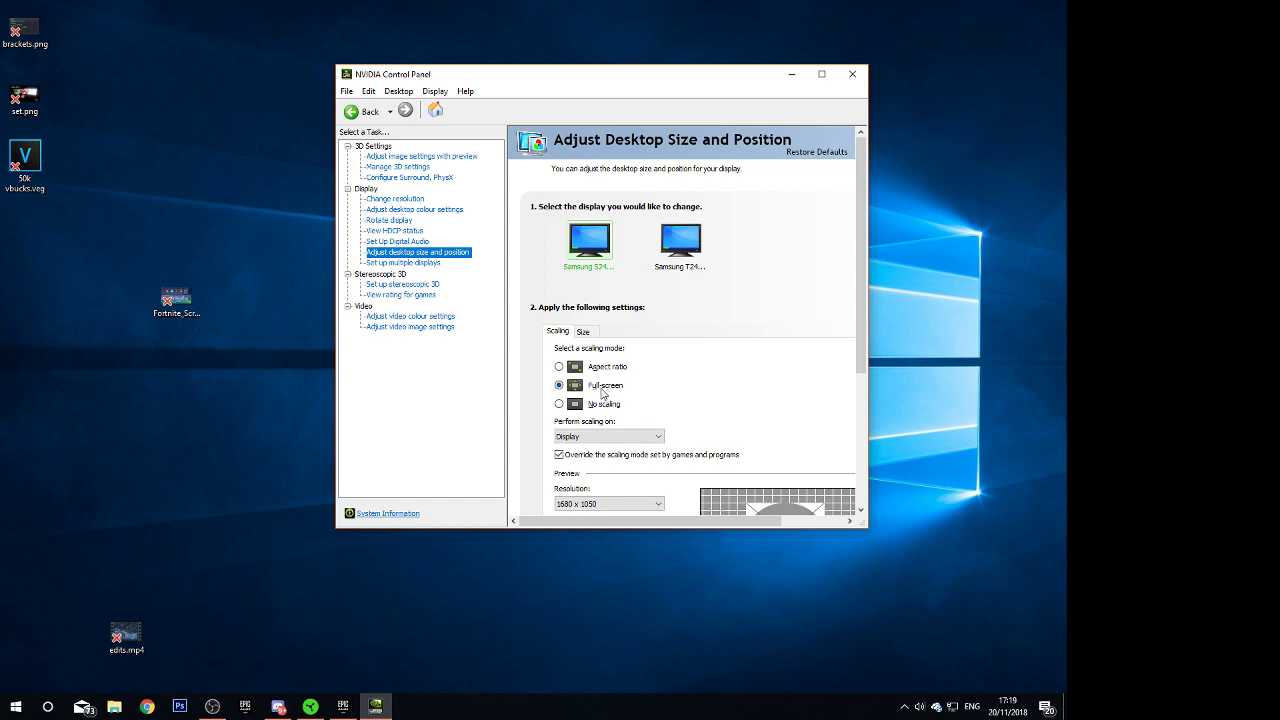
{"action": "scroll", "coordinate": [602, 393], "scroll_direction": "down", "scroll_amount": 3}
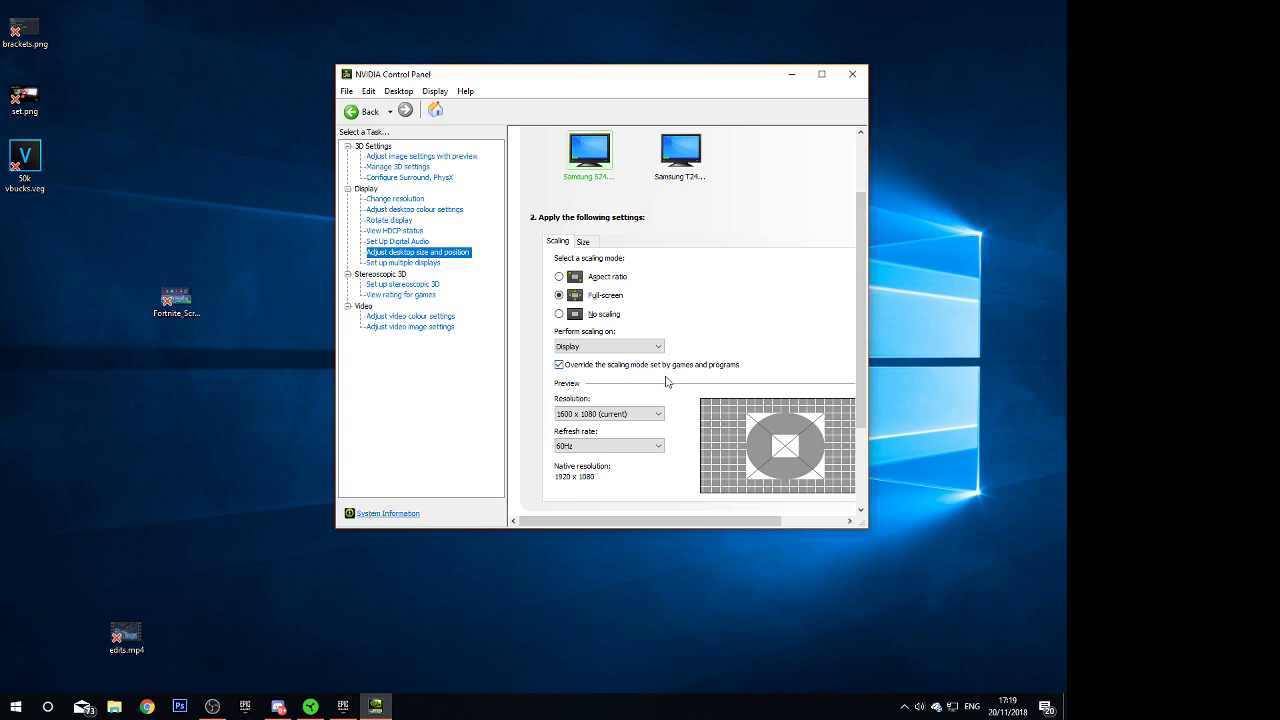
{"action": "scroll", "coordinate": [579, 397], "scroll_direction": "down", "scroll_amount": 2}
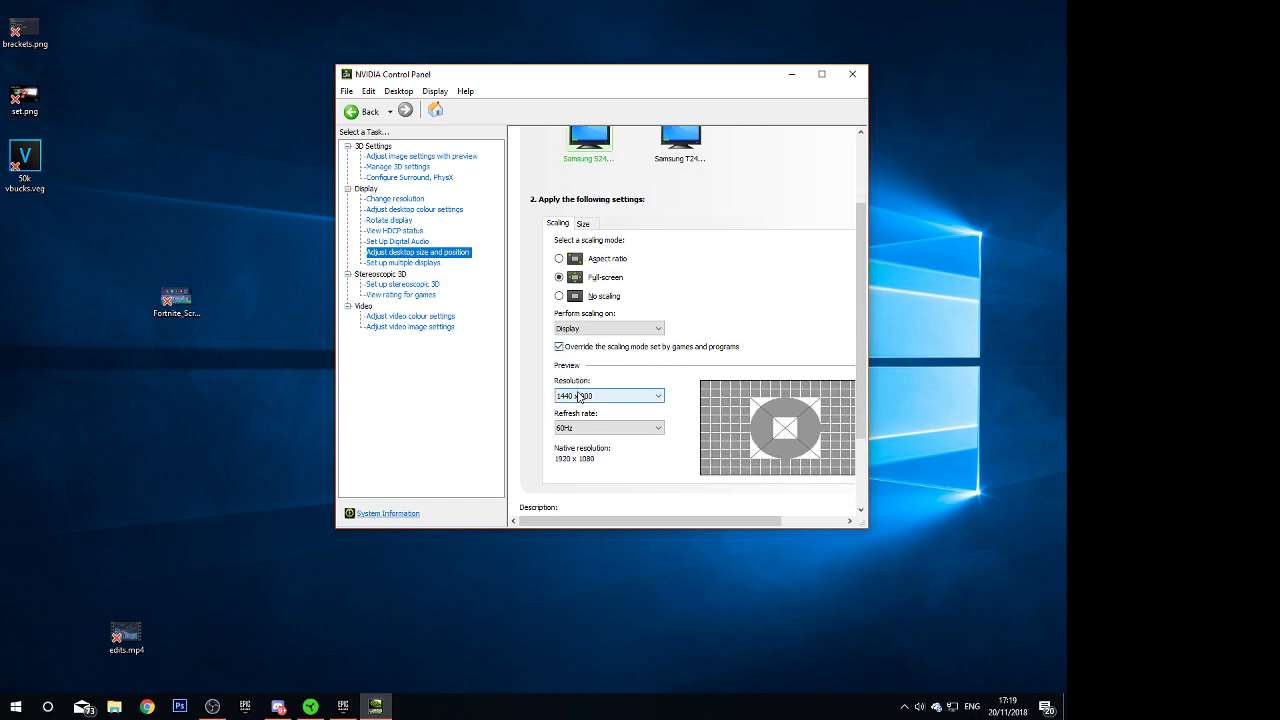
{"action": "scroll", "coordinate": [580, 398], "scroll_direction": "up", "scroll_amount": 1}
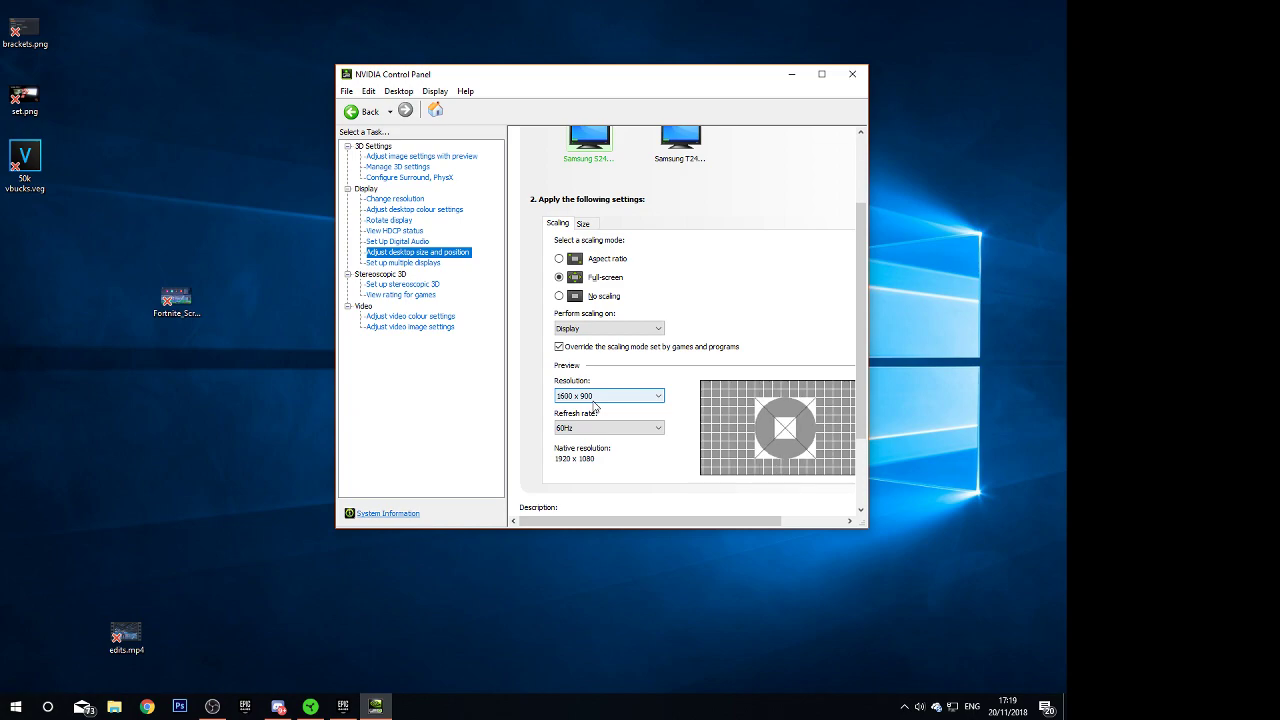
{"action": "left_click", "coordinate": [630, 396]}
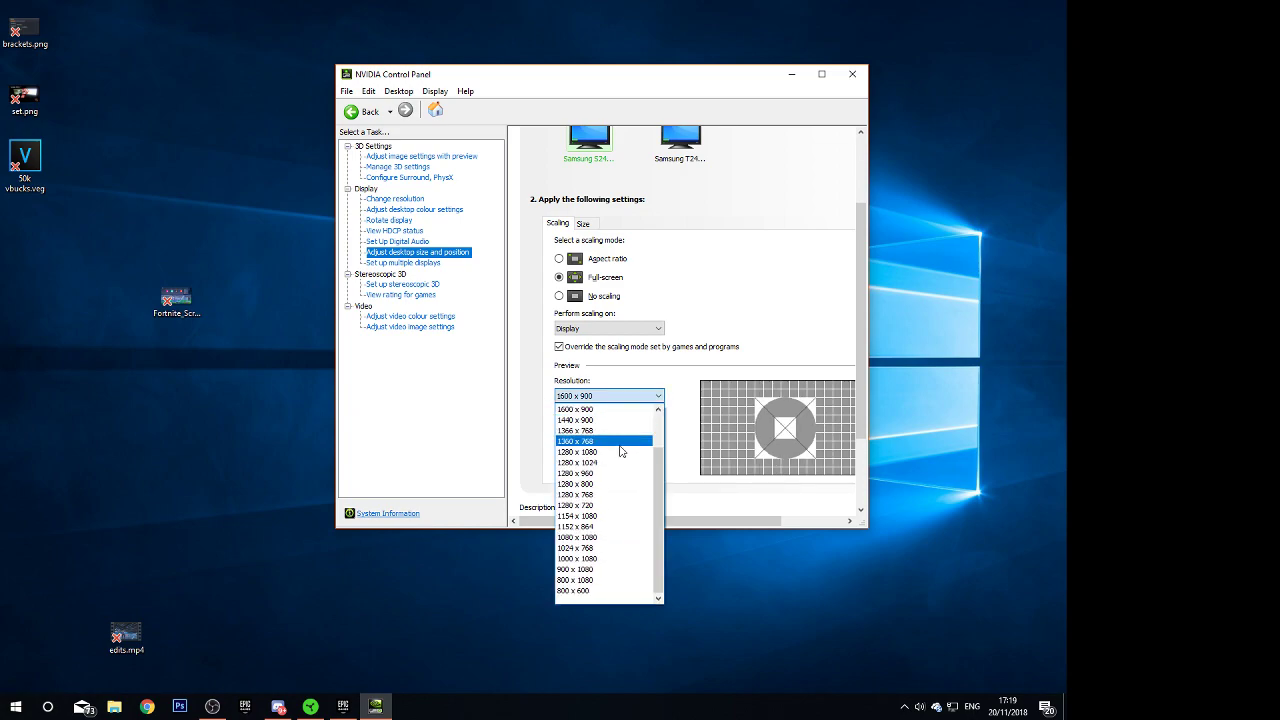
{"action": "left_click", "coordinate": [610, 410]}
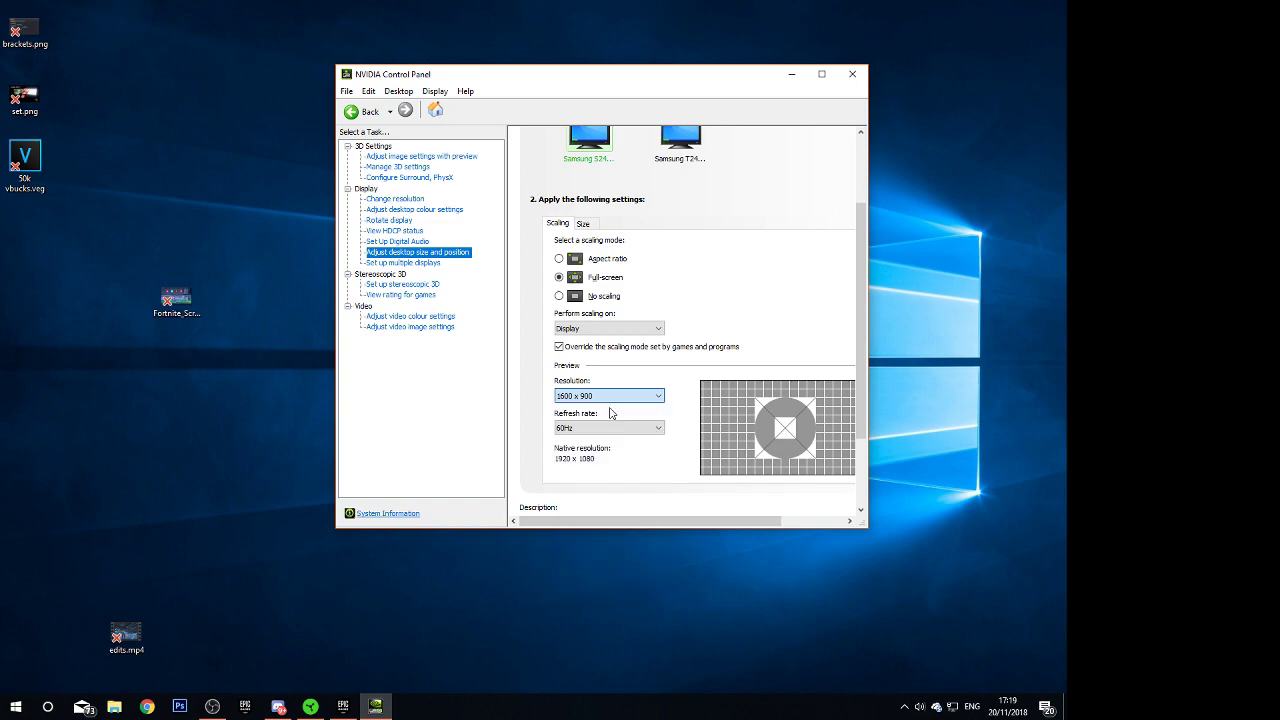
{"action": "scroll", "coordinate": [510, 458], "scroll_direction": "up", "scroll_amount": 1}
{"action": "scroll", "coordinate": [510, 458], "scroll_direction": "up", "scroll_amount": 1}
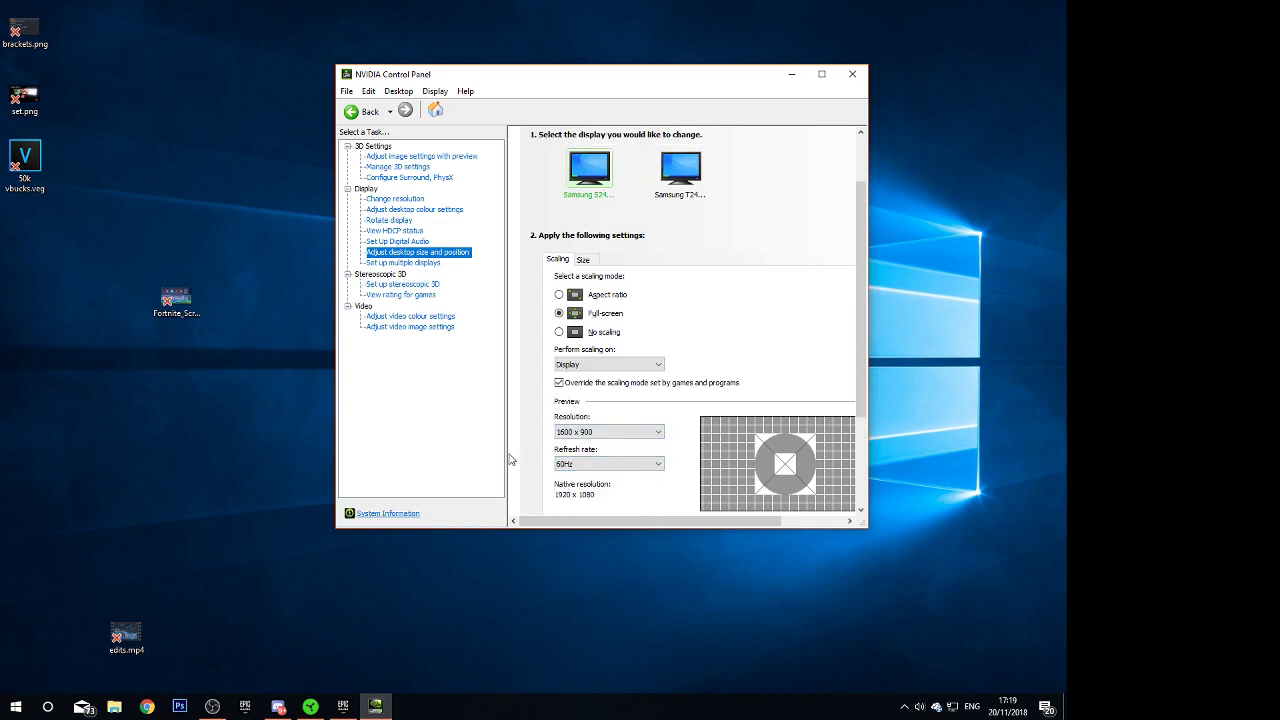
{"action": "left_click", "coordinate": [610, 431]}
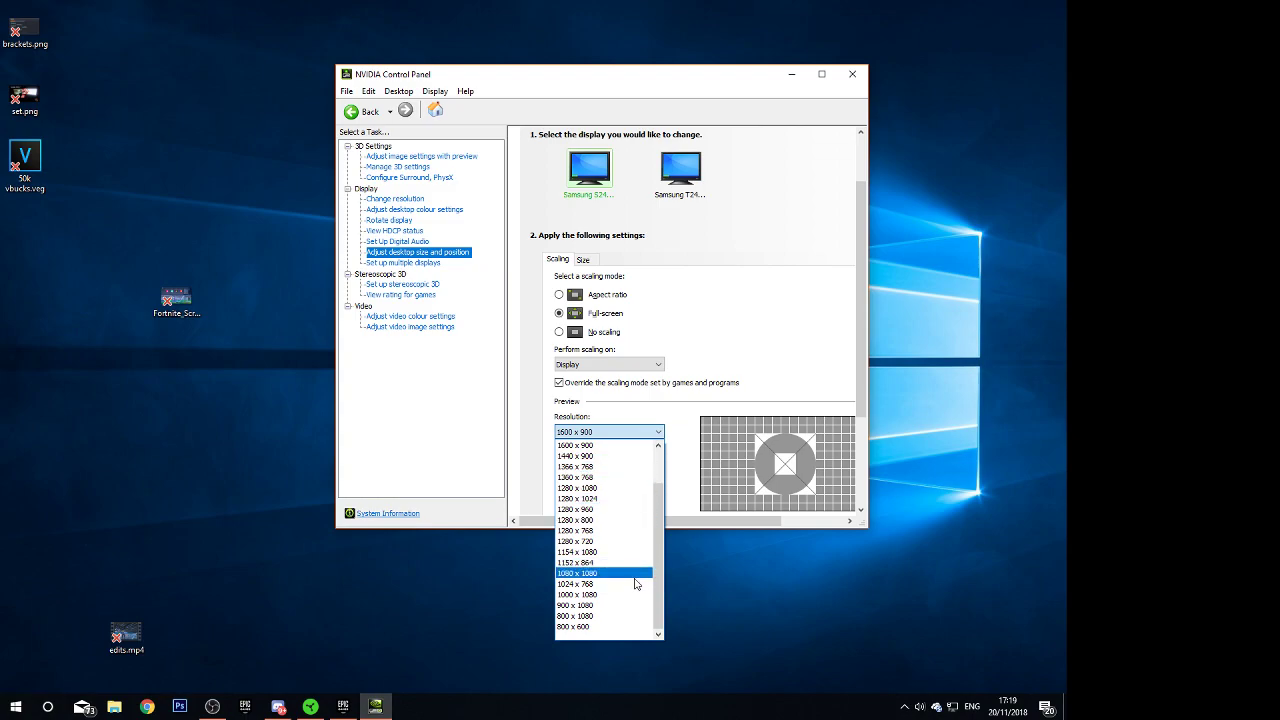
Close NVIDIA Control Panel, bring up Epic Games Launcher's Fortnite page, and open Windows search.
{"action": "left_click", "coordinate": [507, 445]}
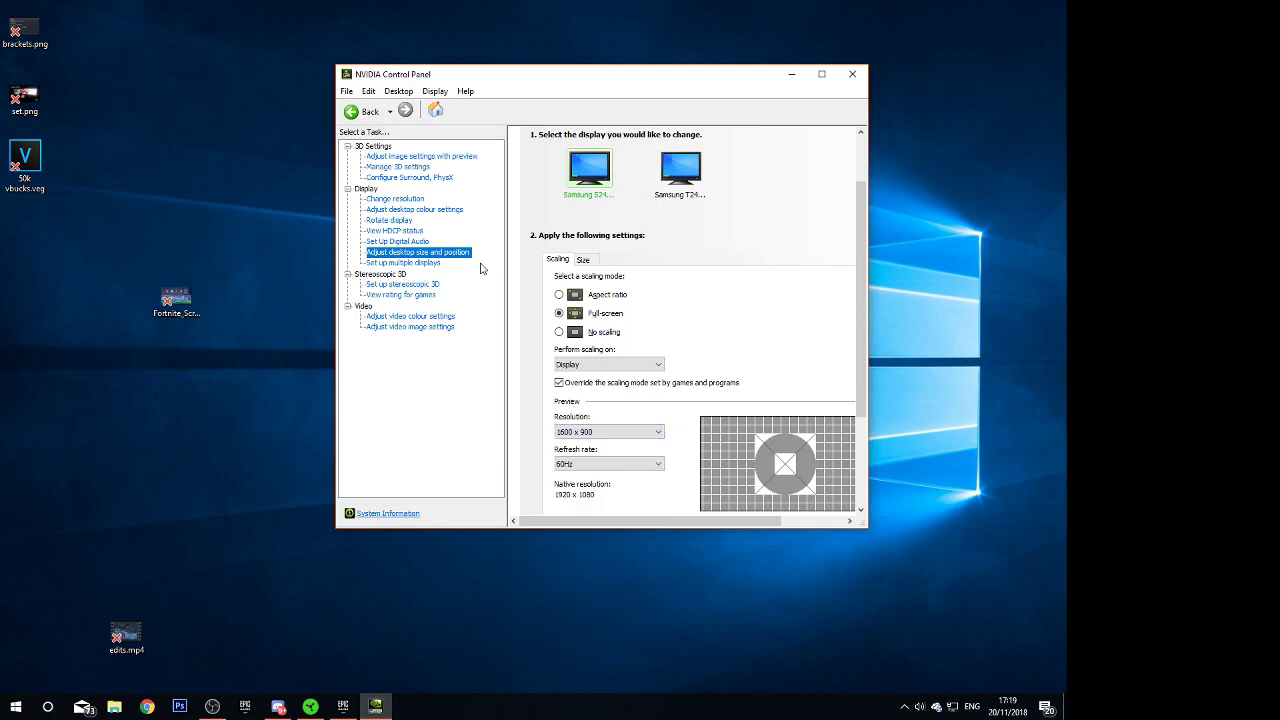
{"action": "left_click", "coordinate": [852, 73]}
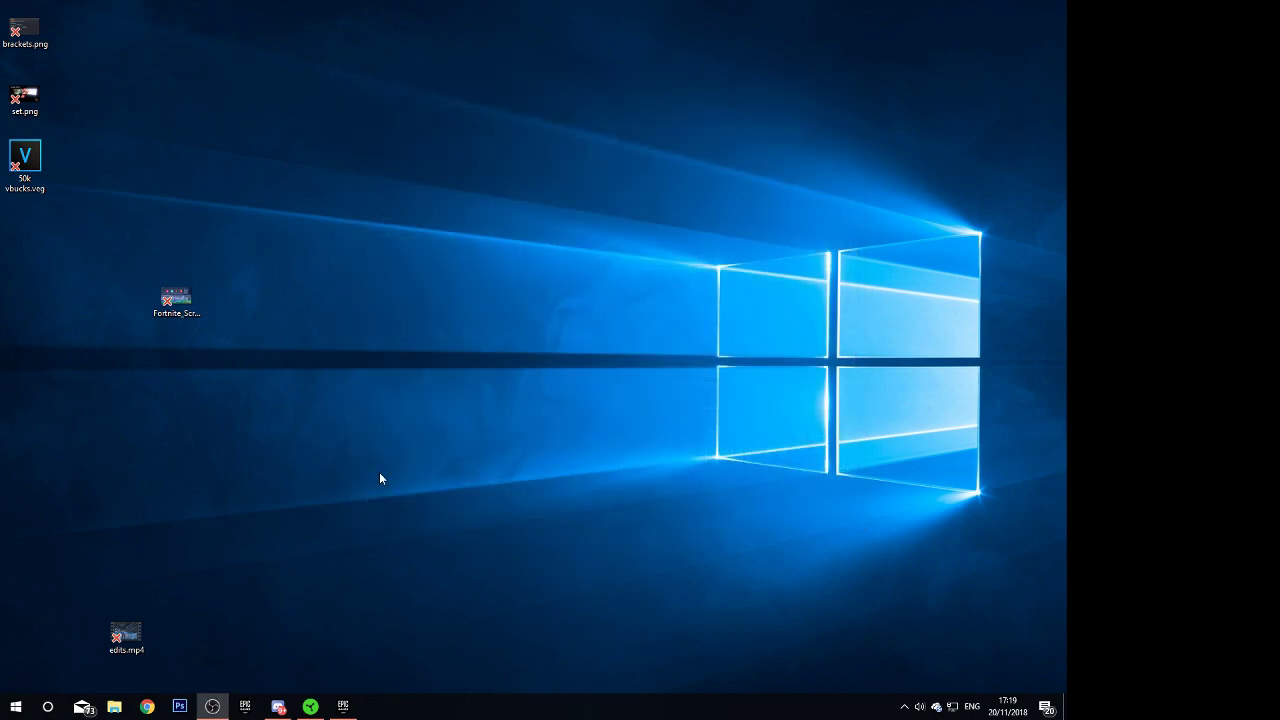
{"action": "left_click", "coordinate": [344, 707]}
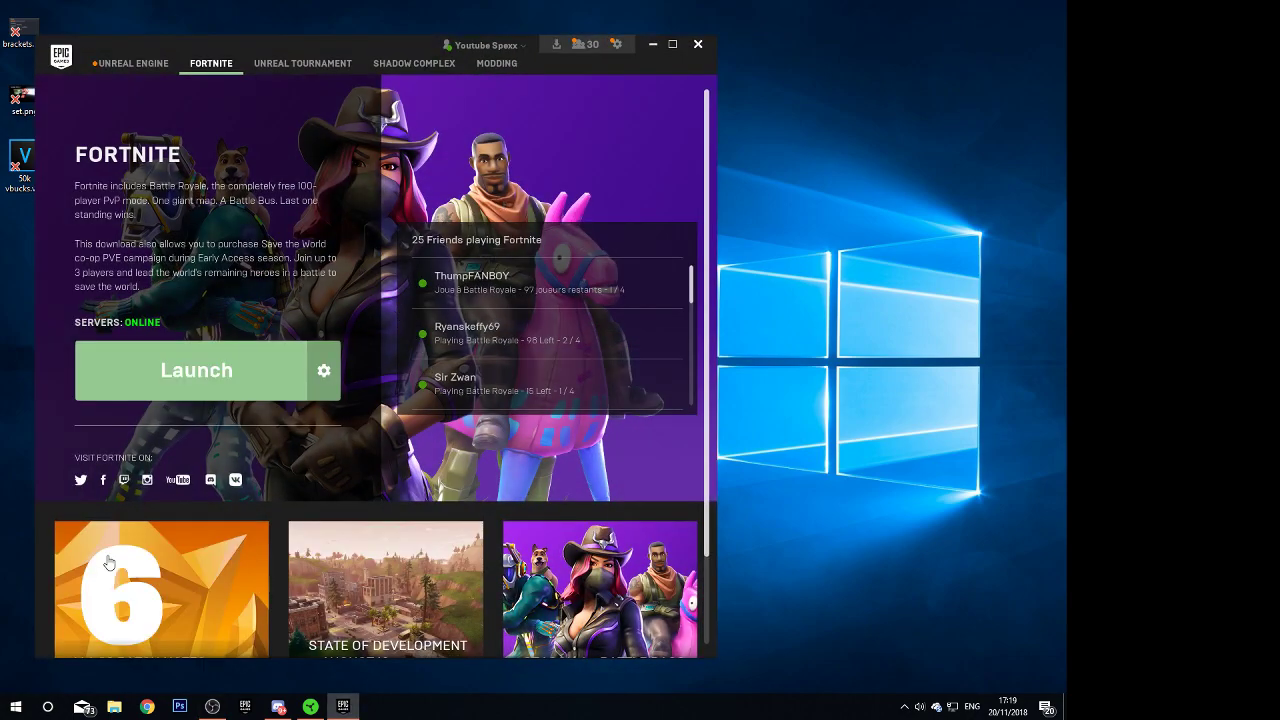
{"action": "left_click", "coordinate": [47, 707]}
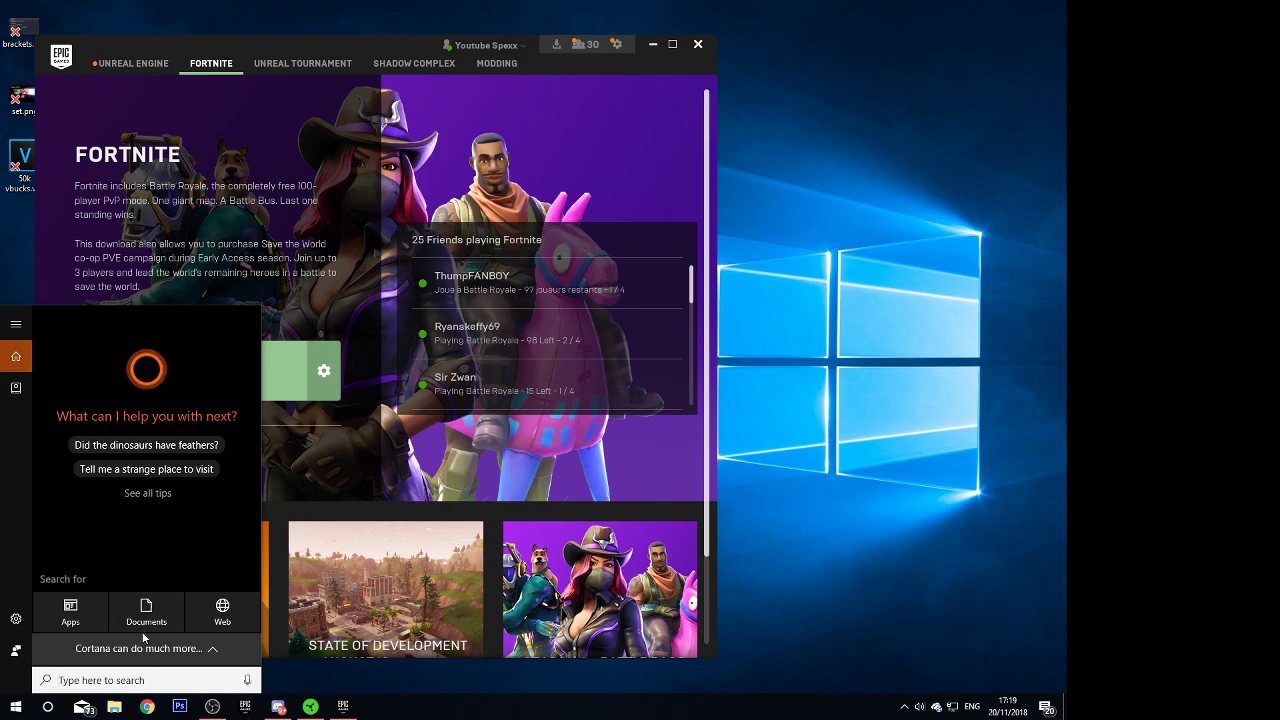
Go from %appdata% to Local\FortniteGame\Saved\Config\WindowsClient and open GameUserSettings.ini.
{"action": "type", "text": "%ap"}
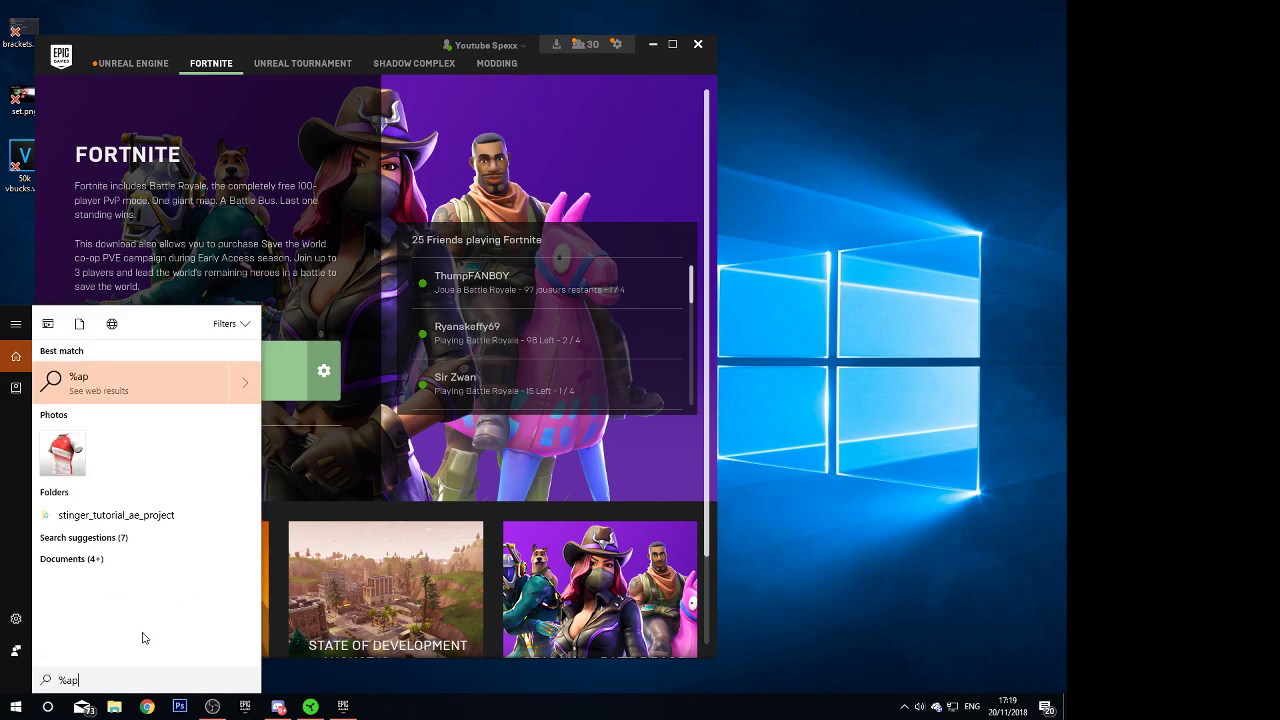
{"action": "type", "text": "pdata"}
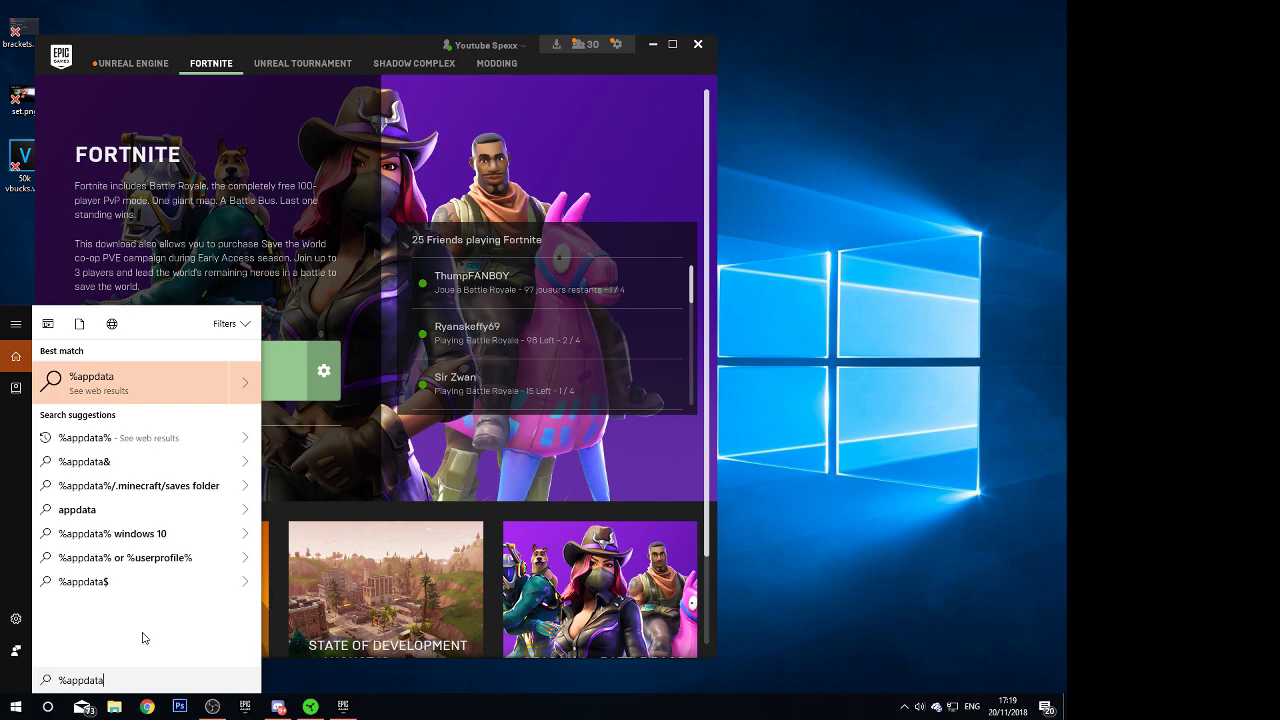
{"action": "type", "text": "%"}
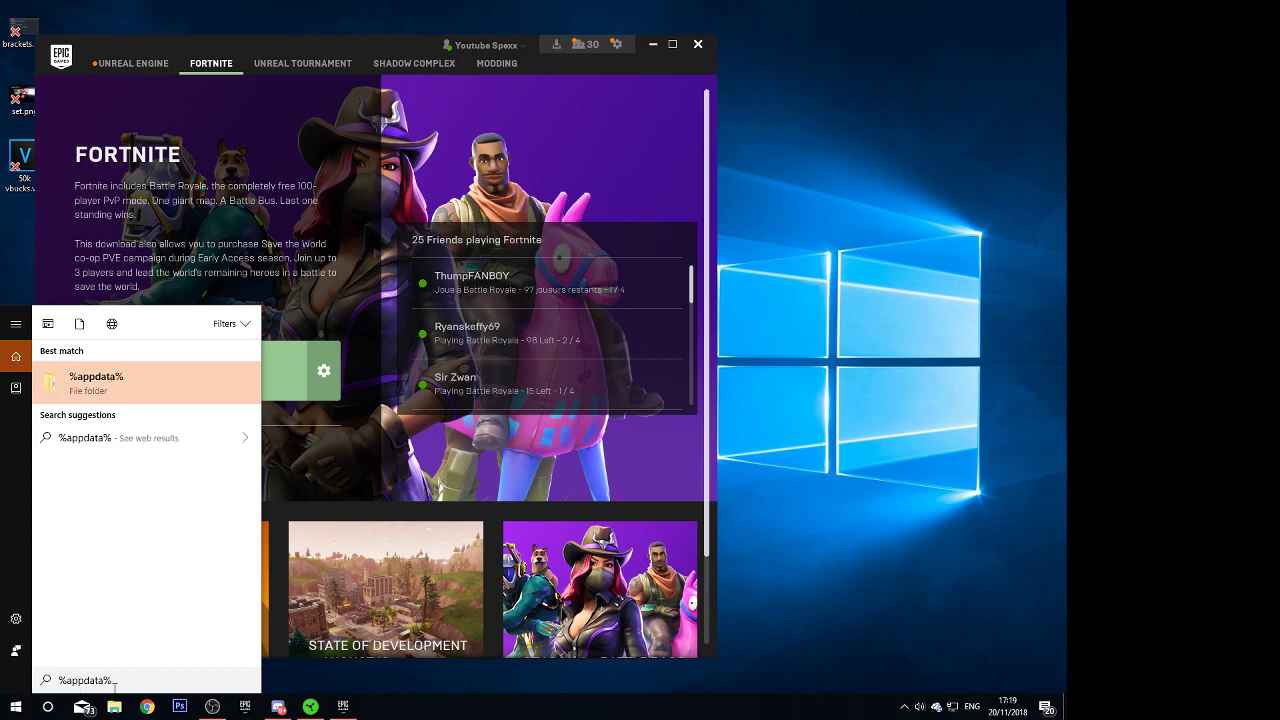
{"action": "left_click", "coordinate": [136, 396]}
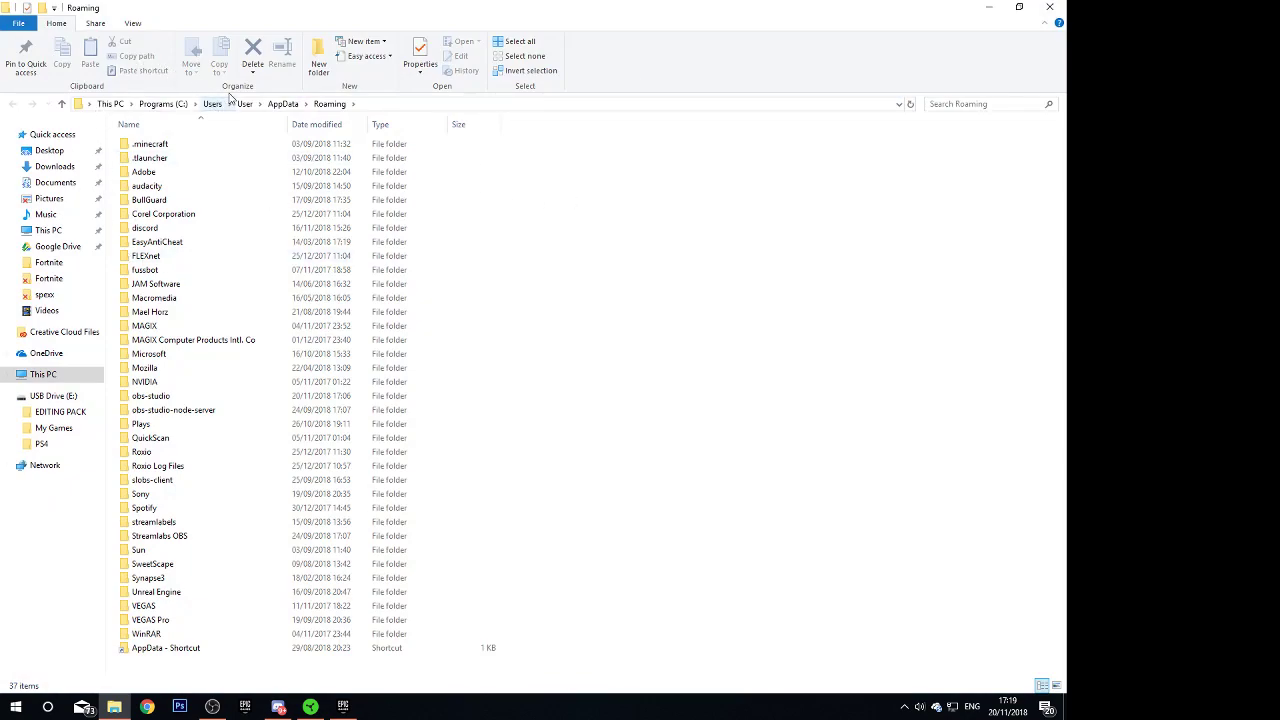
{"action": "left_click", "coordinate": [281, 104]}
{"action": "double_click", "coordinate": [145, 143]}
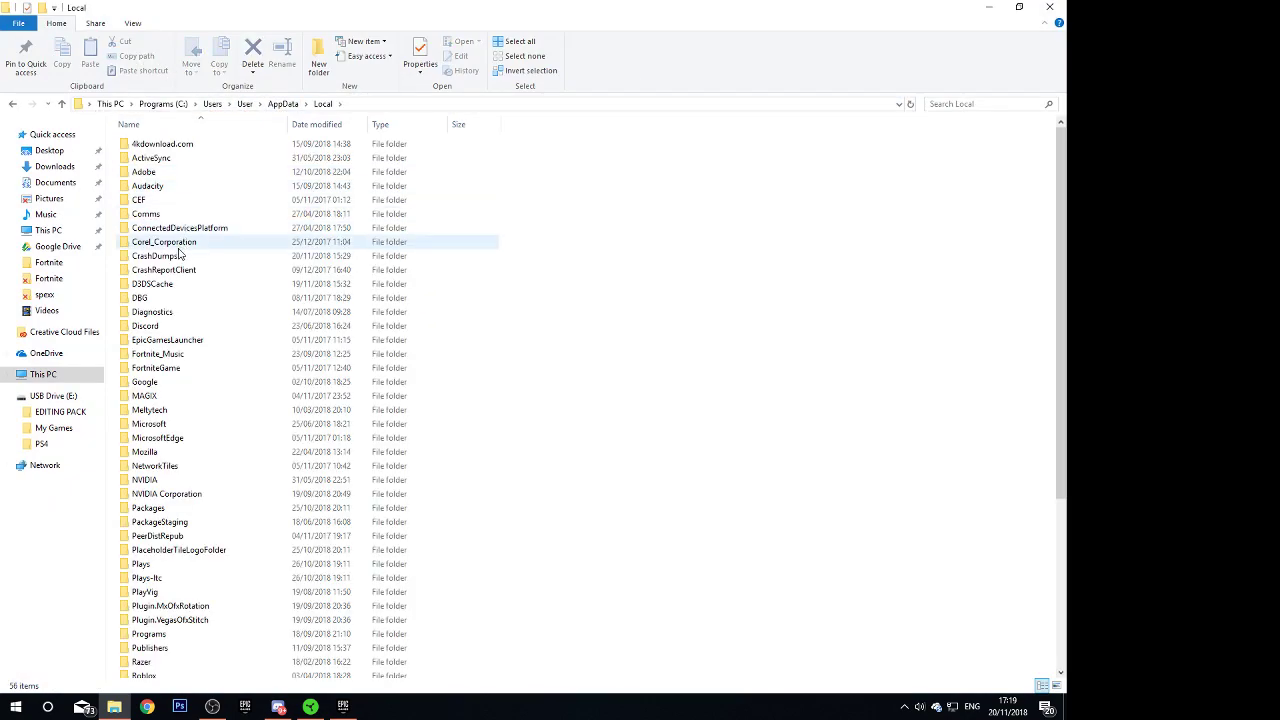
{"action": "double_click", "coordinate": [174, 369]}
{"action": "double_click", "coordinate": [189, 147]}
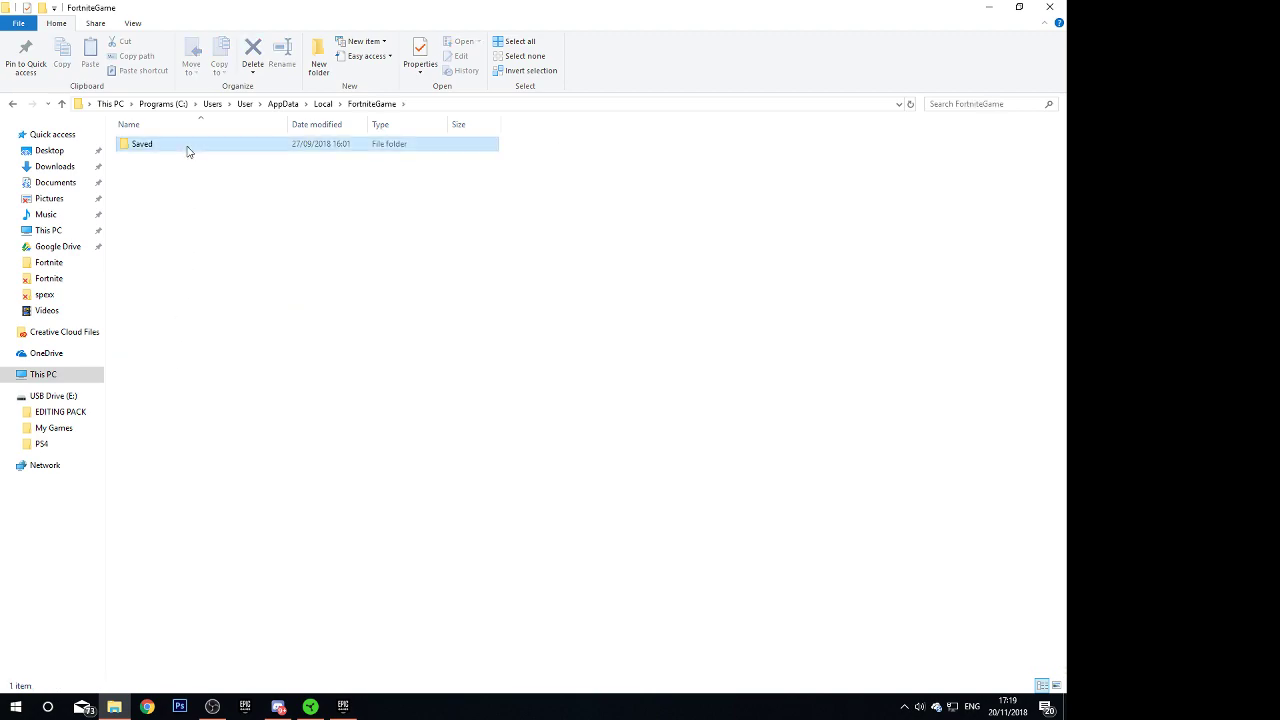
{"action": "double_click", "coordinate": [184, 158]}
{"action": "double_click", "coordinate": [186, 158]}
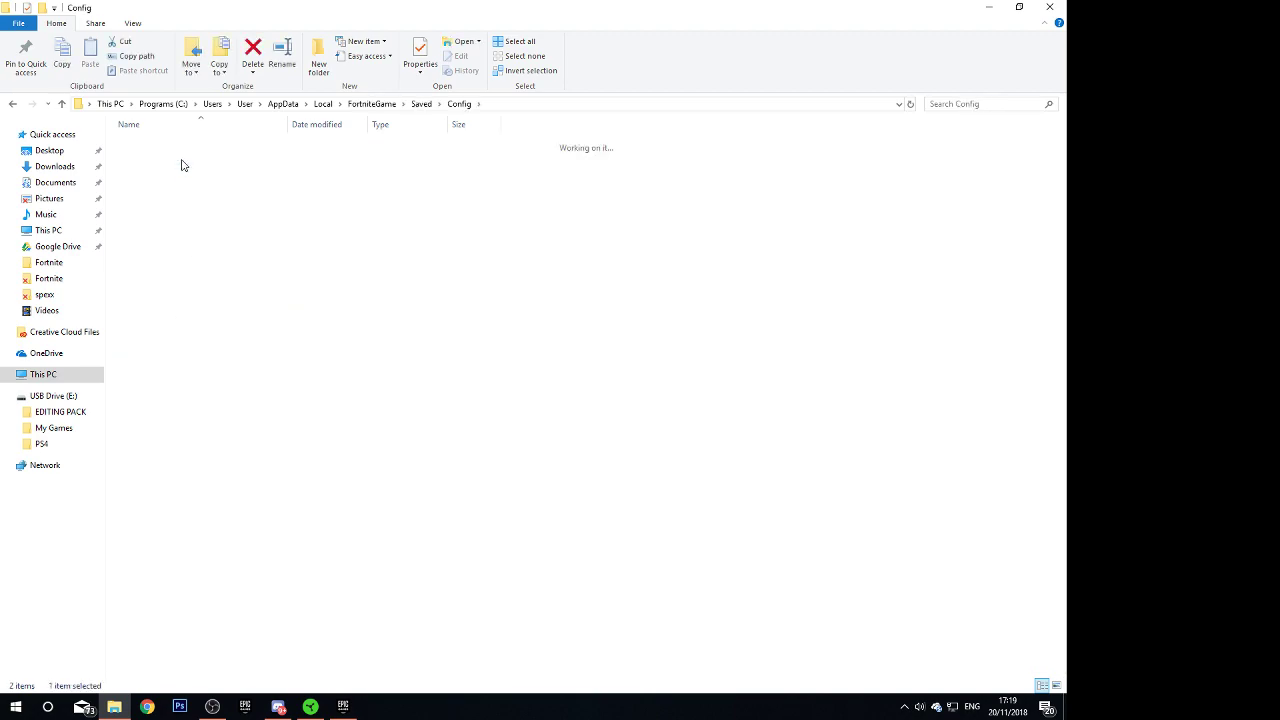
{"action": "double_click", "coordinate": [188, 256]}
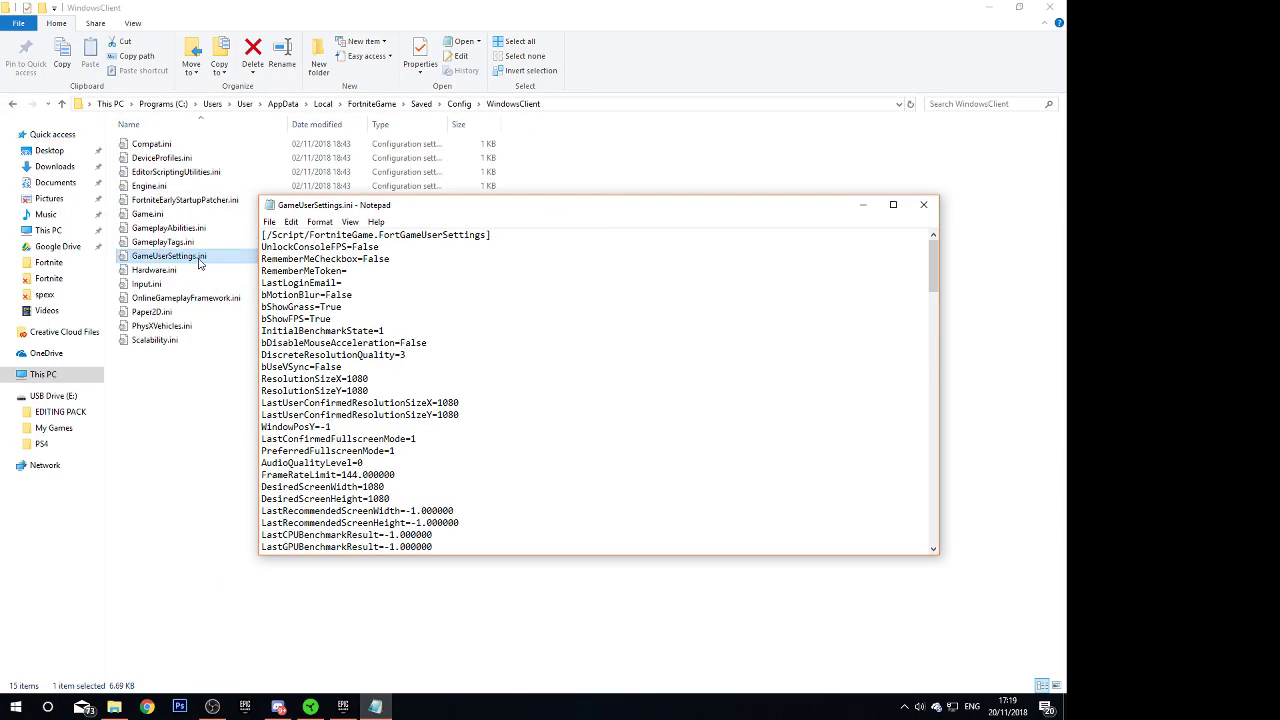
Change ResolutionSizeX and LastUserConfirmedResolutionSizeX to 1600.
{"action": "left_click_drag", "start_coordinate": [448, 206], "coordinate": [407, 92]}
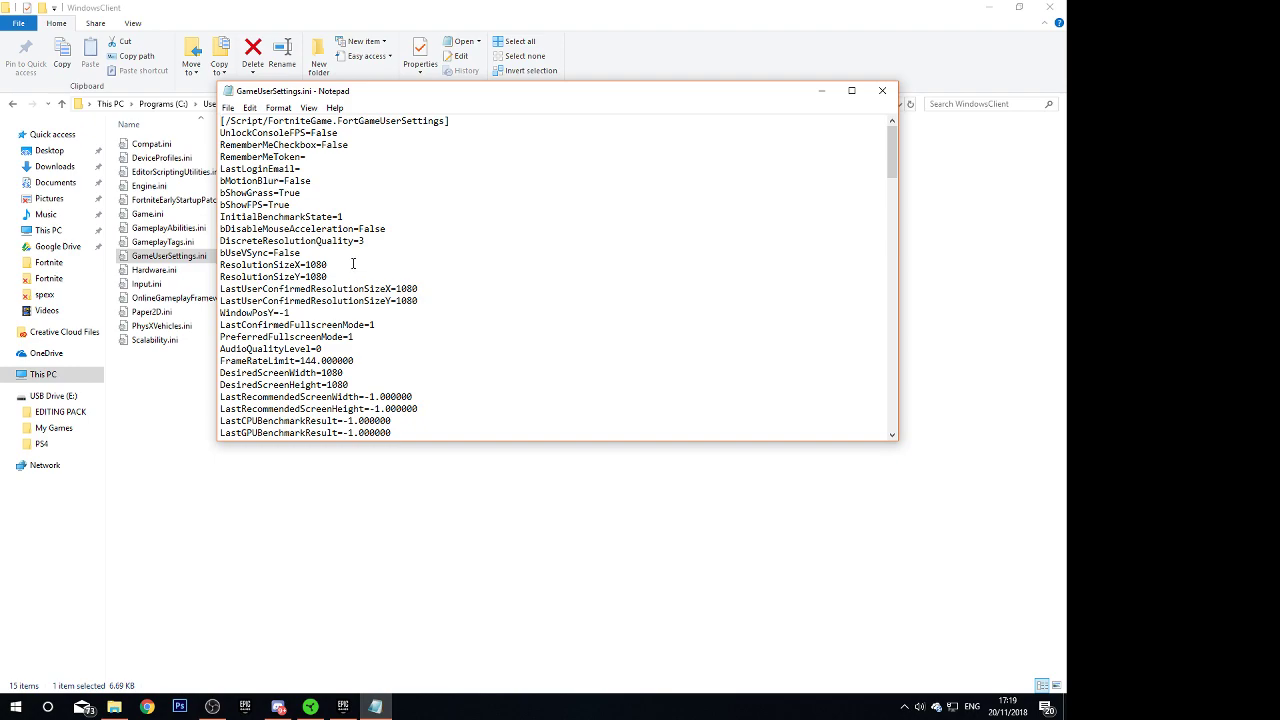
{"action": "left_click_drag", "start_coordinate": [334, 264], "coordinate": [309, 264]}
{"action": "type", "text": "1"}
{"action": "left_click_drag", "start_coordinate": [420, 289], "coordinate": [397, 289]}
{"action": "type", "text": "11"}
Change DesiredScreenWidth and LastUserConfirmedDesiredScreenWidth to 1600.
{"action": "left_click_drag", "start_coordinate": [344, 372], "coordinate": [326, 372]}
{"action": "type", "text": "6"}
{"action": "scroll", "coordinate": [379, 342], "scroll_direction": "down", "scroll_amount": 3}
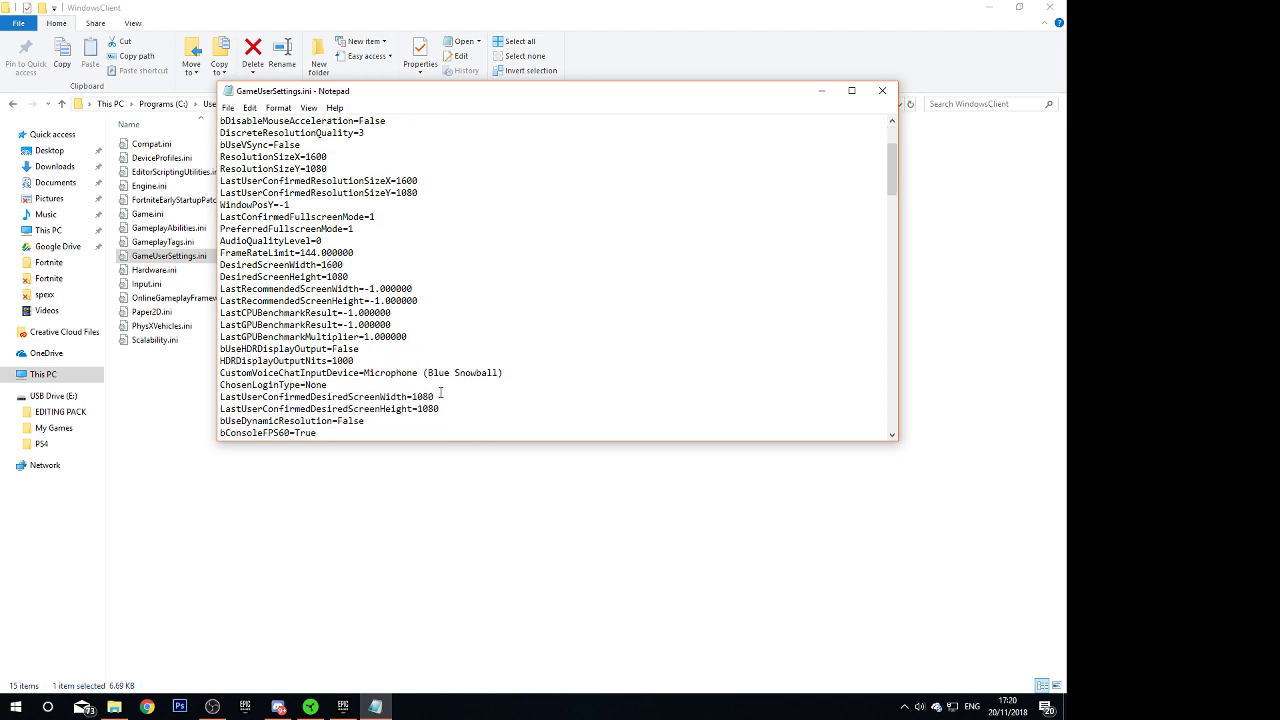
{"action": "left_click_drag", "start_coordinate": [440, 396], "coordinate": [417, 397]}
{"action": "type", "text": "6"}
Highlight the confirmed resolution lines to point out the 1600 values.
{"action": "scroll", "coordinate": [340, 291], "scroll_direction": "up", "scroll_amount": 3}
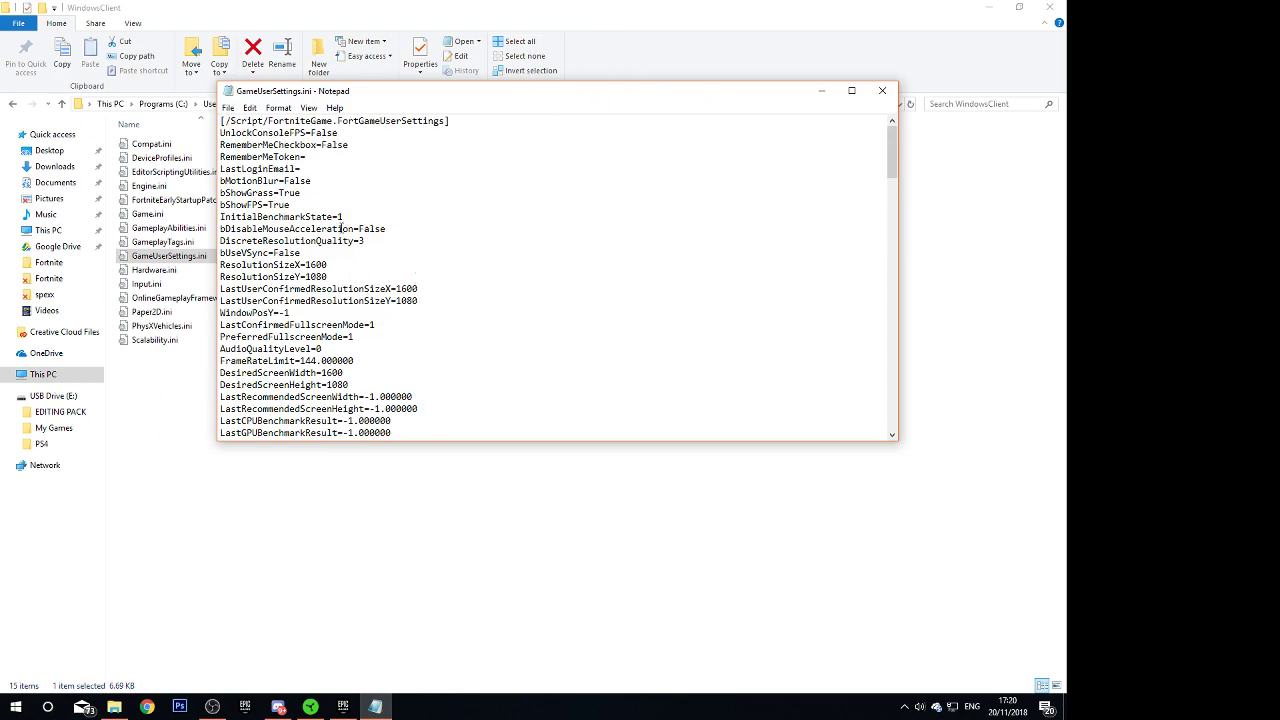
{"action": "left_click_drag", "start_coordinate": [338, 261], "coordinate": [222, 252]}
{"action": "left_click_drag", "start_coordinate": [290, 313], "coordinate": [375, 300]}
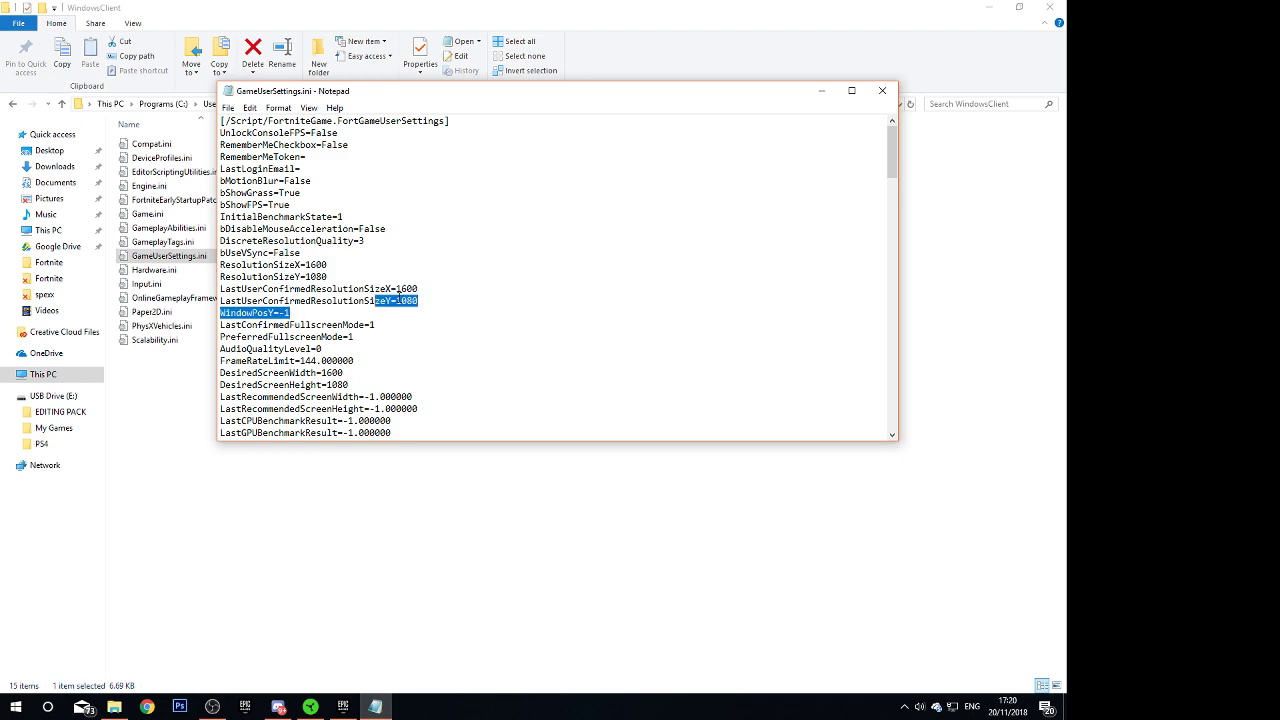
{"action": "double_click", "coordinate": [421, 285]}
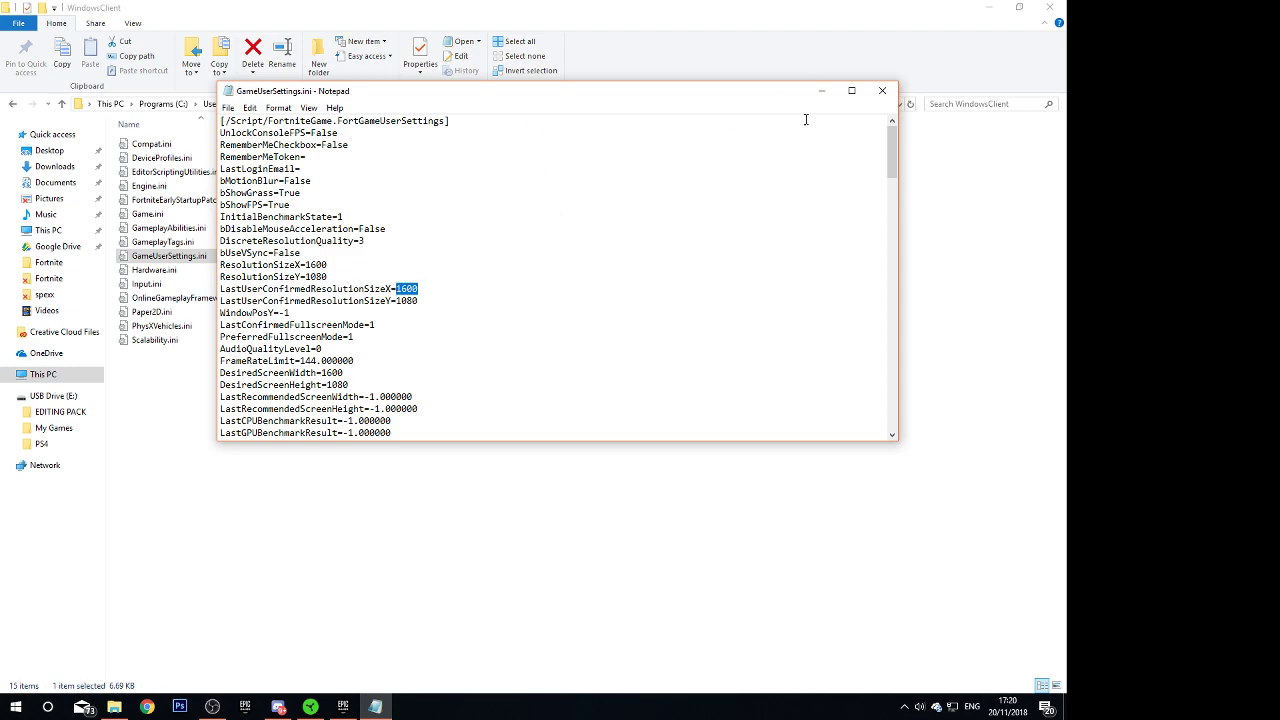
Close GameUserSettings.ini in Notepad, discarding the edits without saving.
{"action": "left_click", "coordinate": [882, 90]}
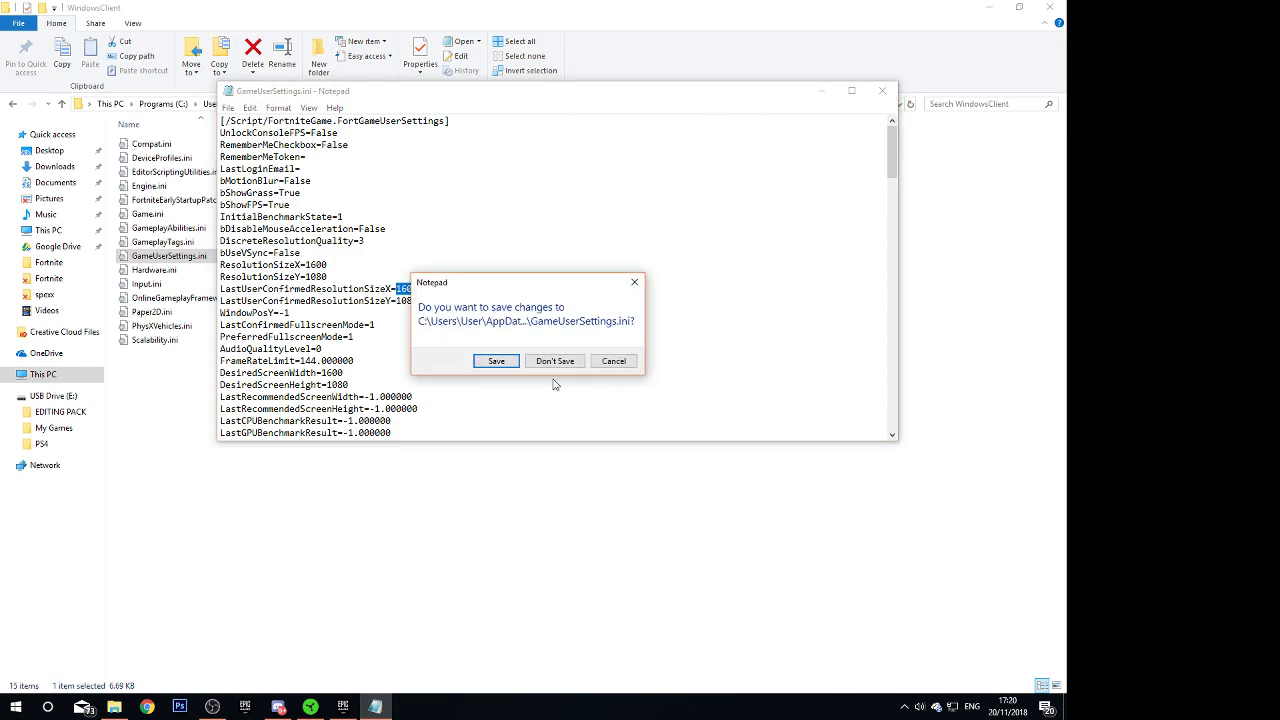
{"action": "left_click", "coordinate": [637, 285]}
{"action": "left_click", "coordinate": [882, 90]}
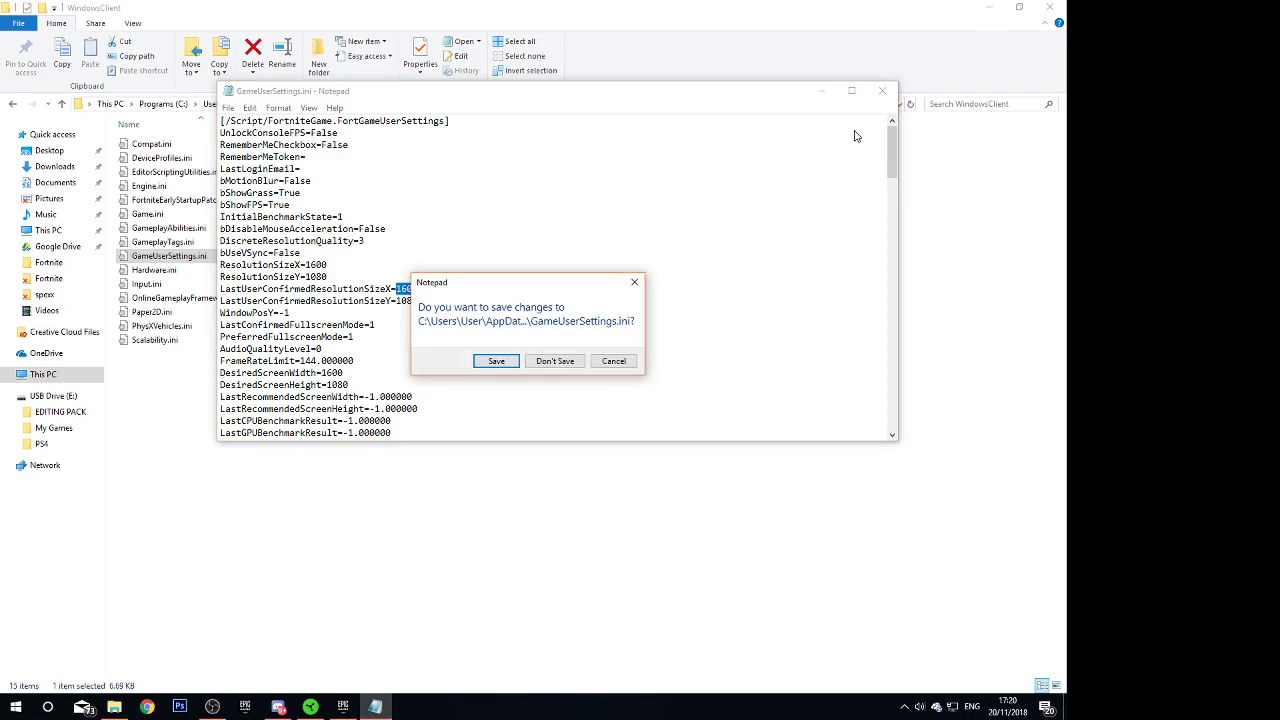
{"action": "left_click", "coordinate": [555, 361]}
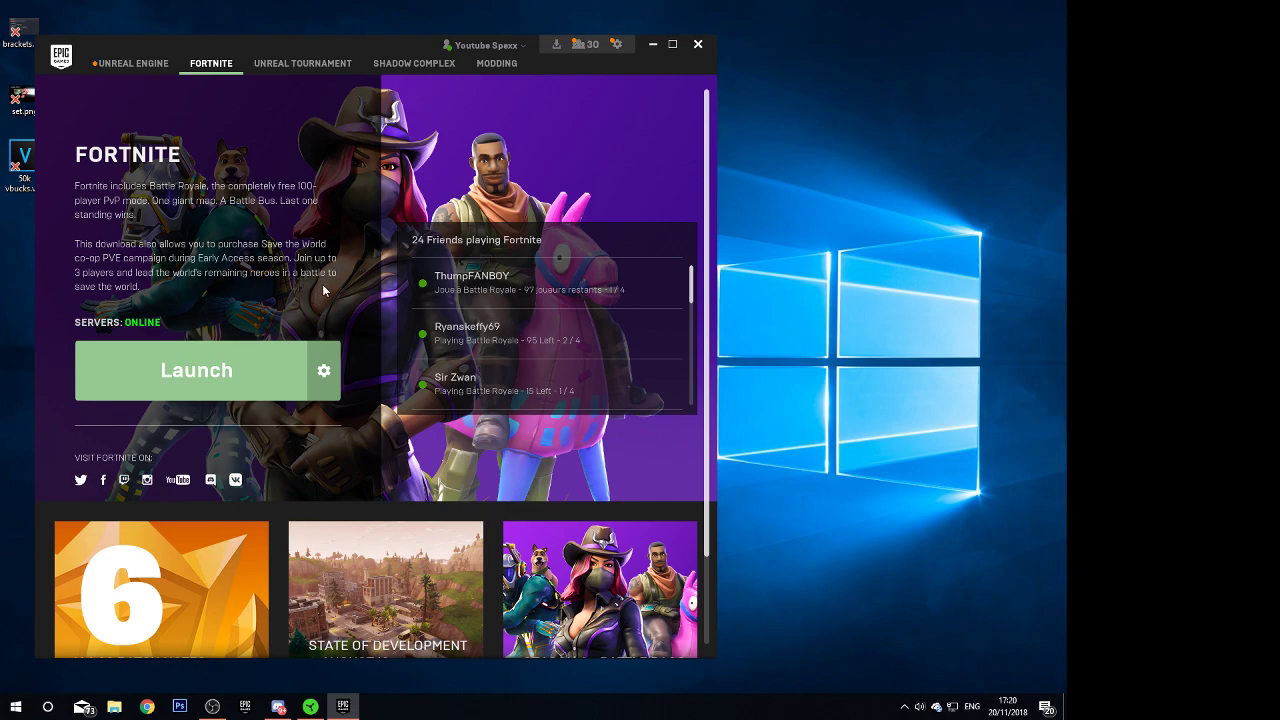
Reopen NVIDIA Control Panel and select the native 1080p, 1920 × 1080 resolution.
{"action": "right_click", "coordinate": [782, 354]}
{"action": "left_click", "coordinate": [810, 472]}
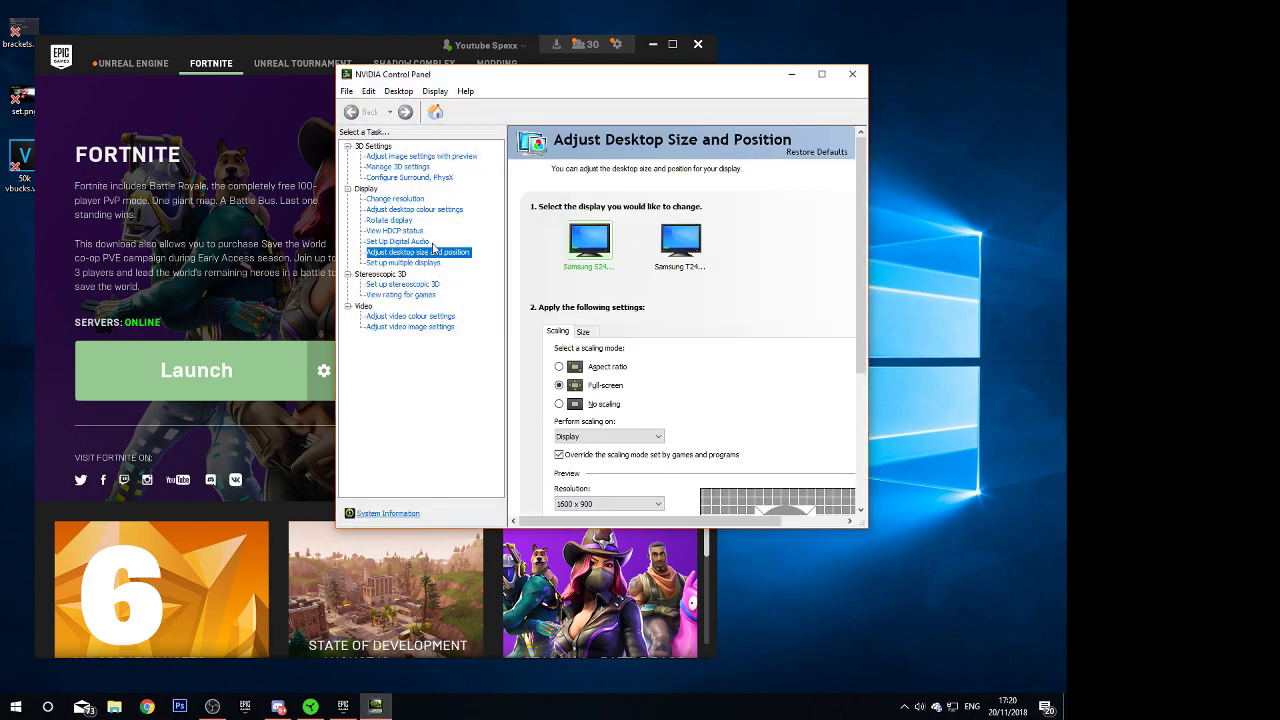
{"action": "left_click", "coordinate": [405, 200]}
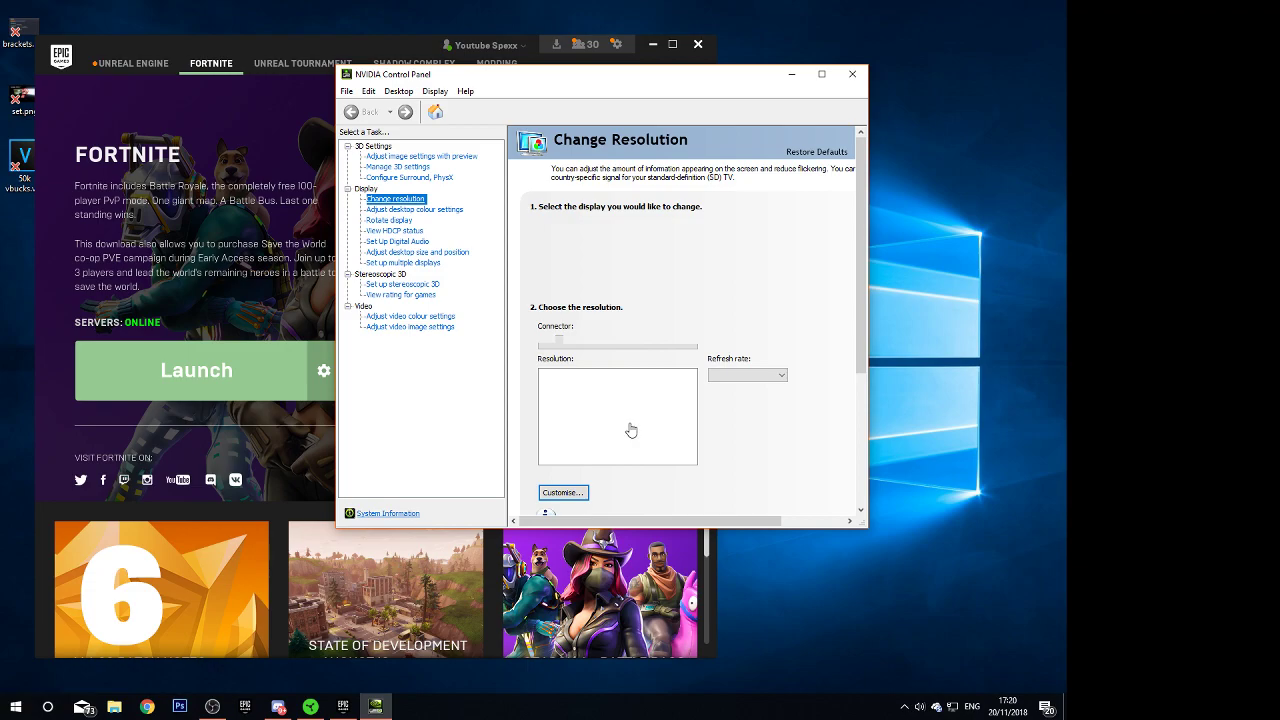
{"action": "scroll", "coordinate": [637, 400], "scroll_direction": "down", "scroll_amount": 5}
{"action": "left_click", "coordinate": [583, 422]}
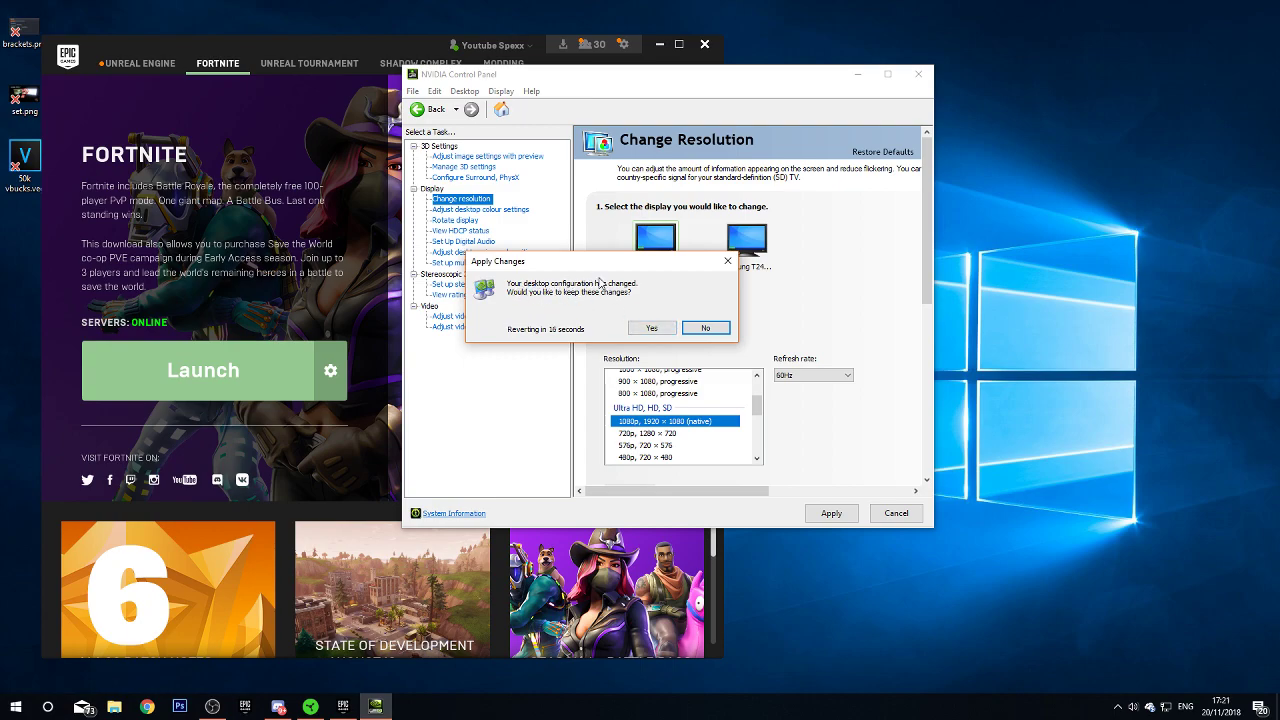
Keep the restored native 1920 × 1080 resolution and scroll the Resolution list.
{"action": "left_click", "coordinate": [649, 329]}
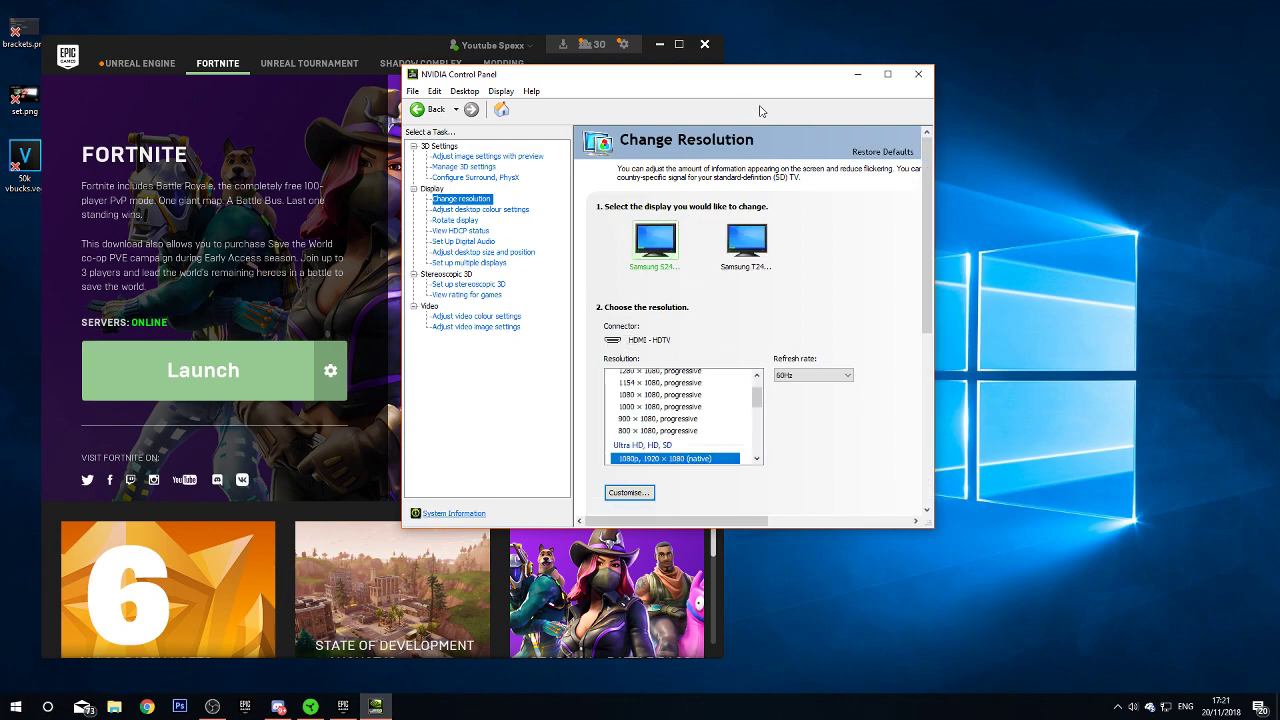
{"action": "scroll", "coordinate": [641, 430], "scroll_direction": "up", "scroll_amount": 1}
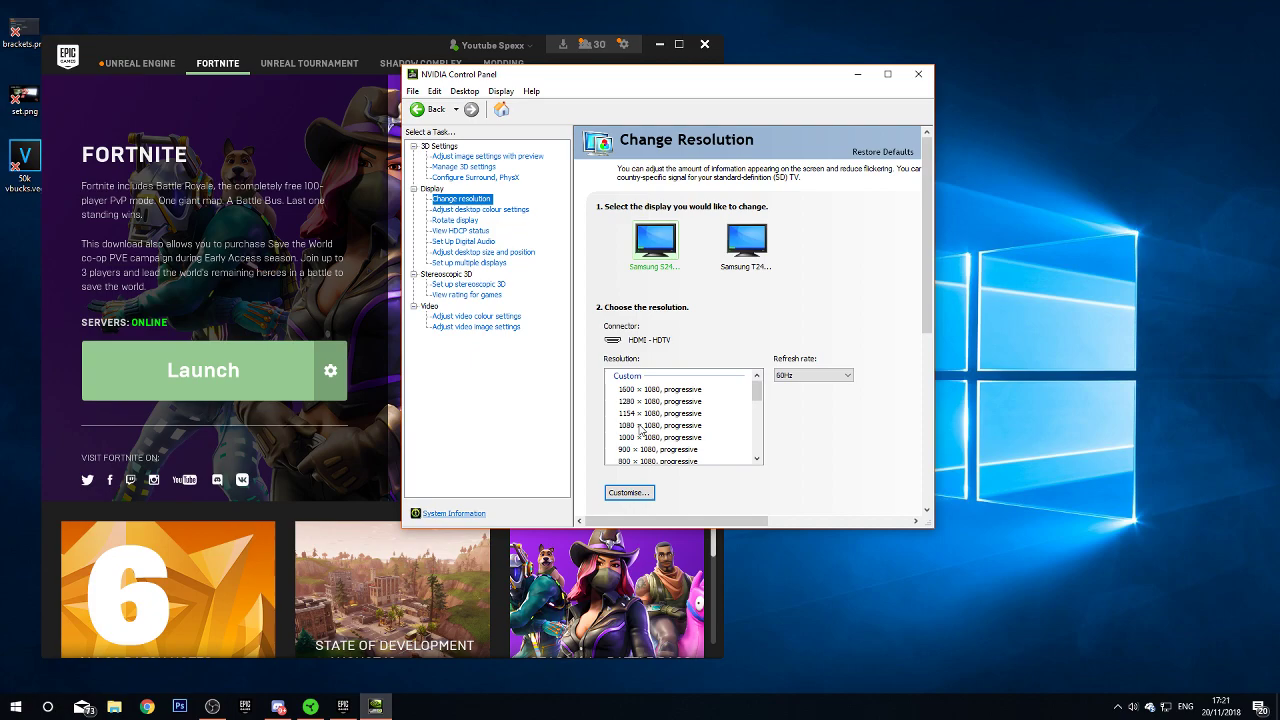
{"action": "scroll", "coordinate": [645, 432], "scroll_direction": "down", "scroll_amount": 2}
{"action": "scroll", "coordinate": [648, 434], "scroll_direction": "up", "scroll_amount": 1}
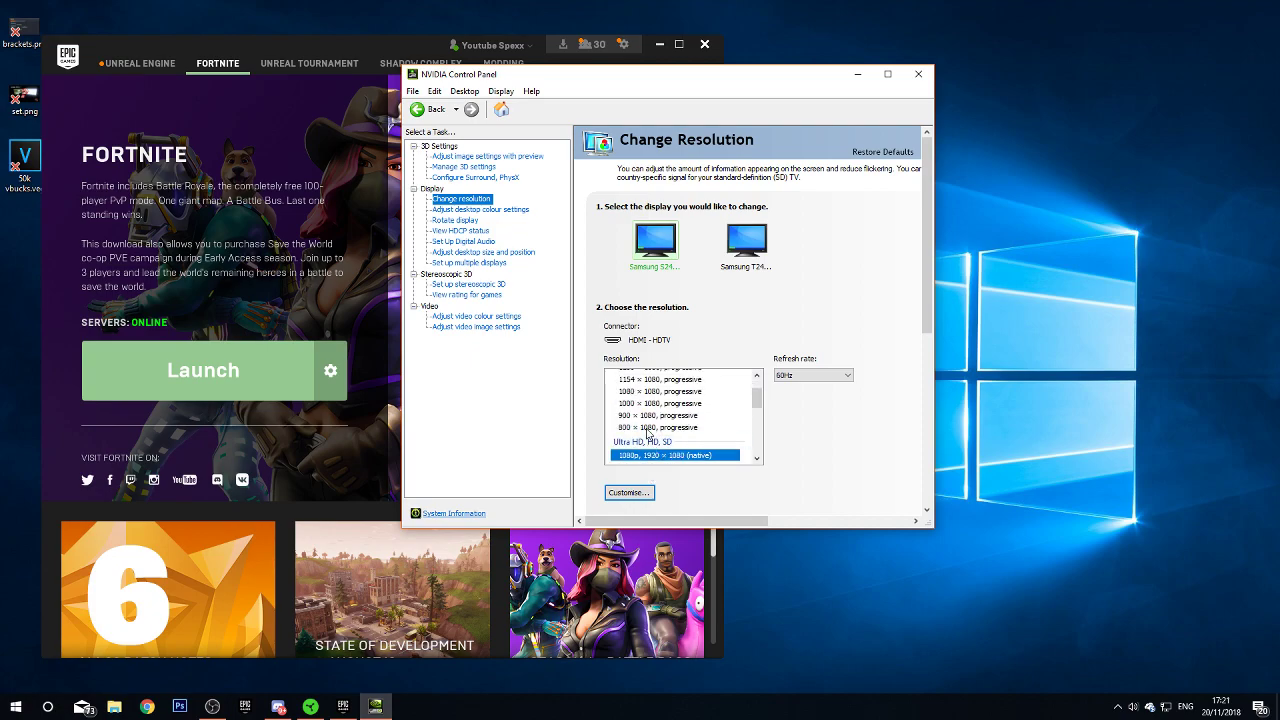
{"action": "scroll", "coordinate": [648, 434], "scroll_direction": "up", "scroll_amount": 2}
Click through the 1280, 1600, 1080, 1000 and 900 × 1080 custom entries, ending on 900 × 1080.
{"action": "left_click", "coordinate": [650, 414]}
{"action": "scroll", "coordinate": [656, 420], "scroll_direction": "up", "scroll_amount": 1}
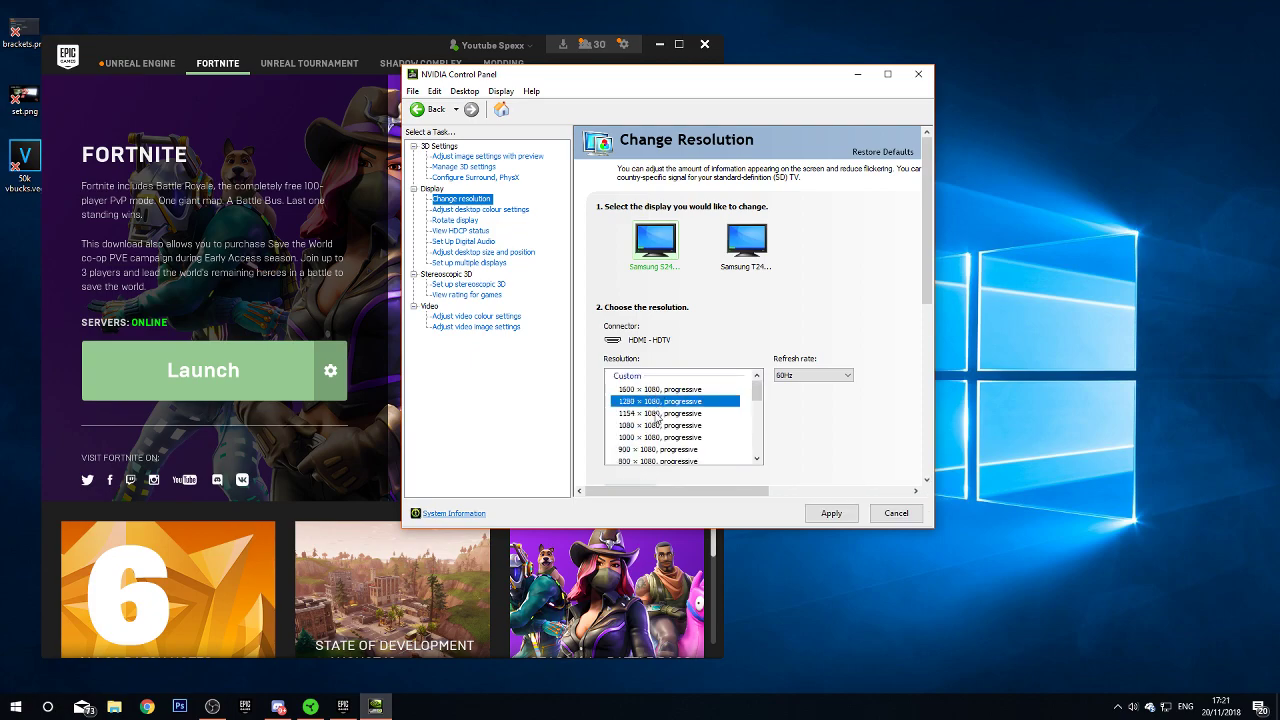
{"action": "left_click_drag", "start_coordinate": [658, 419], "coordinate": [655, 451]}
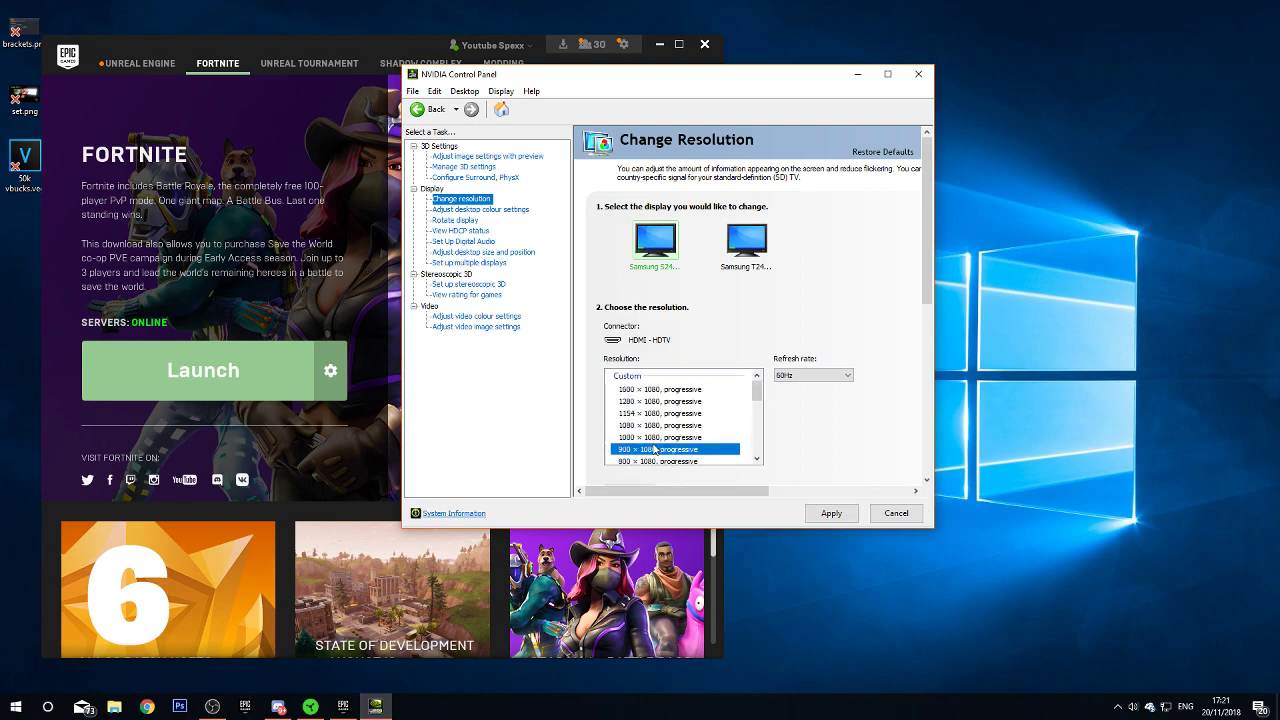
{"action": "left_click", "coordinate": [653, 390]}
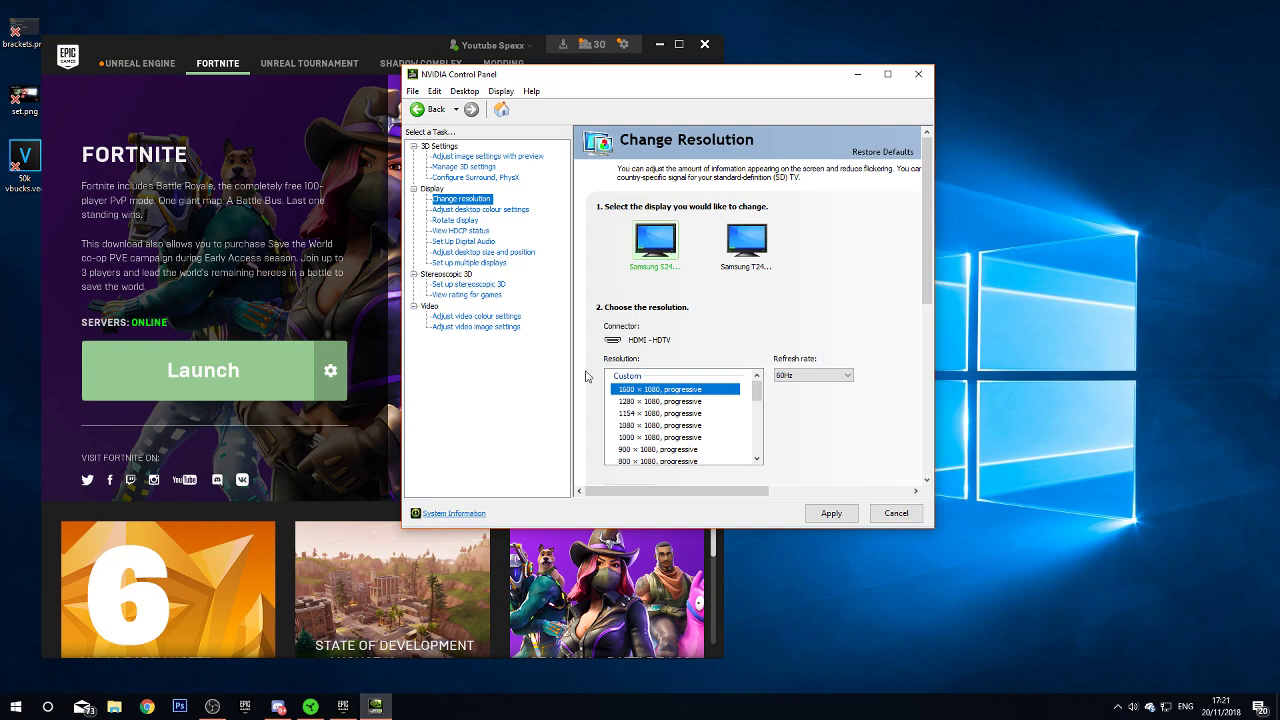
{"action": "left_click", "coordinate": [673, 425]}
{"action": "scroll", "coordinate": [671, 436], "scroll_direction": "down", "scroll_amount": 1}
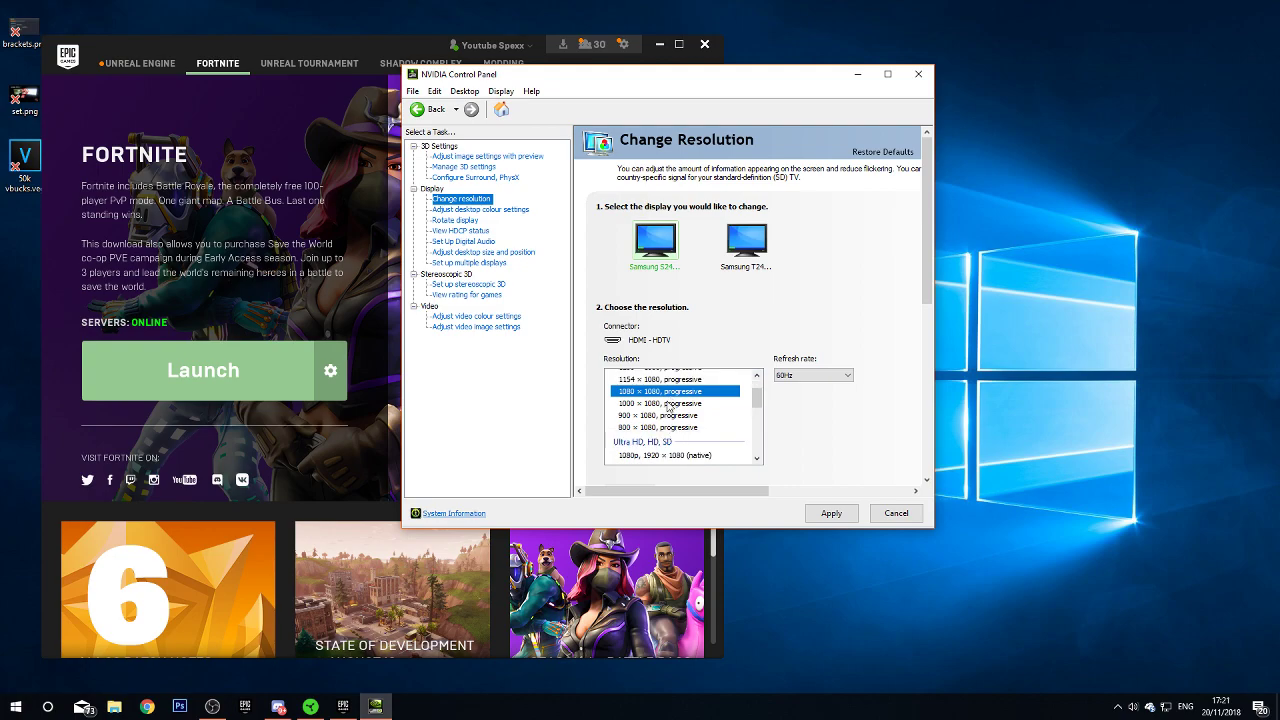
{"action": "left_click", "coordinate": [663, 403]}
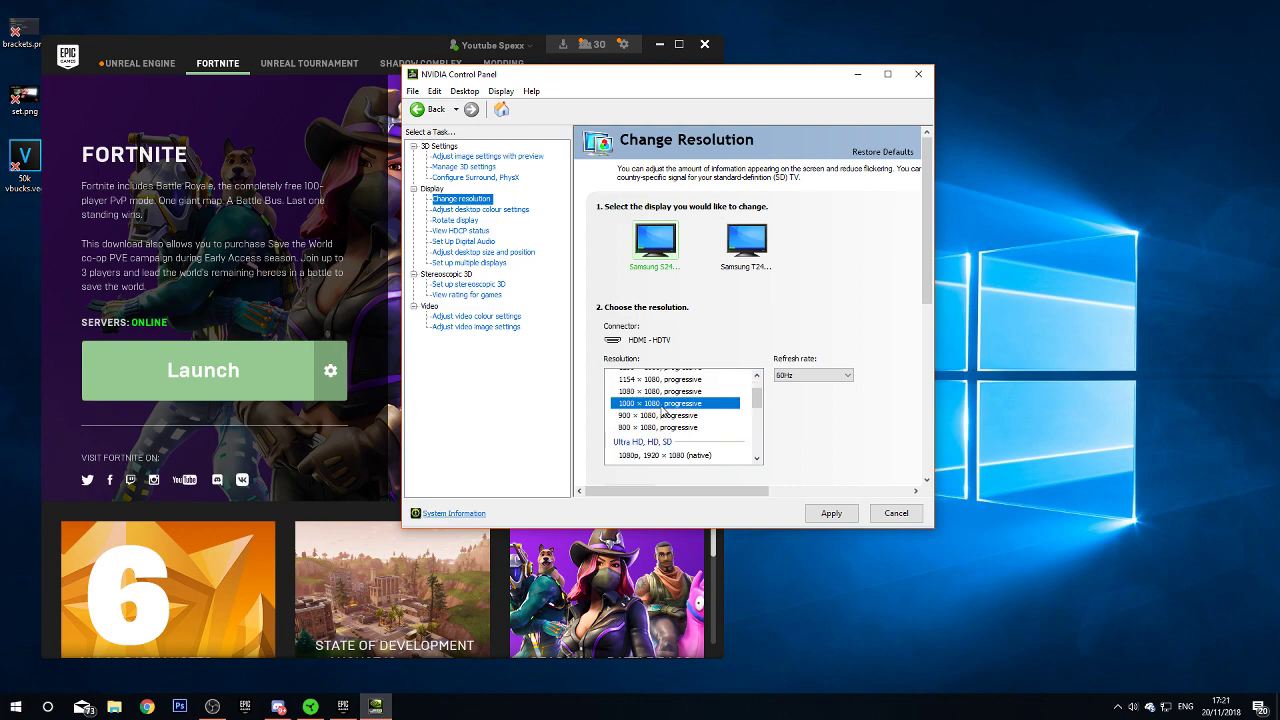
{"action": "left_click", "coordinate": [660, 415]}
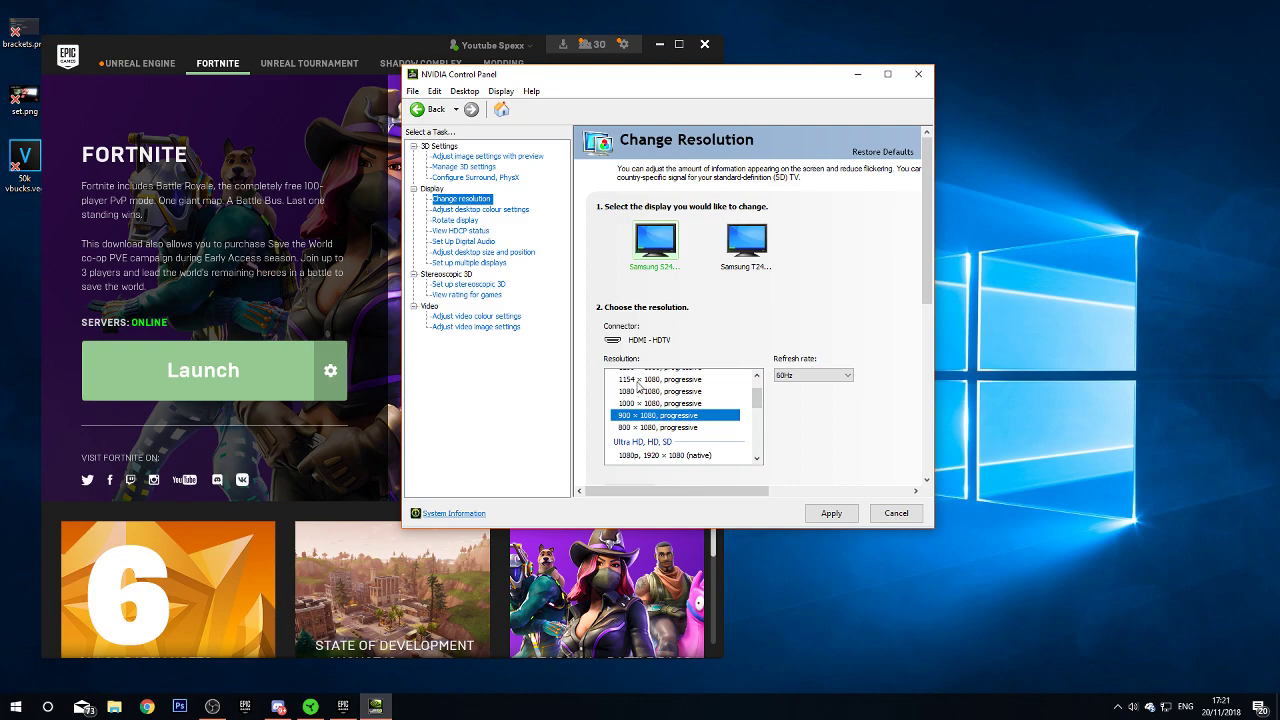
{"action": "left_click", "coordinate": [918, 74]}
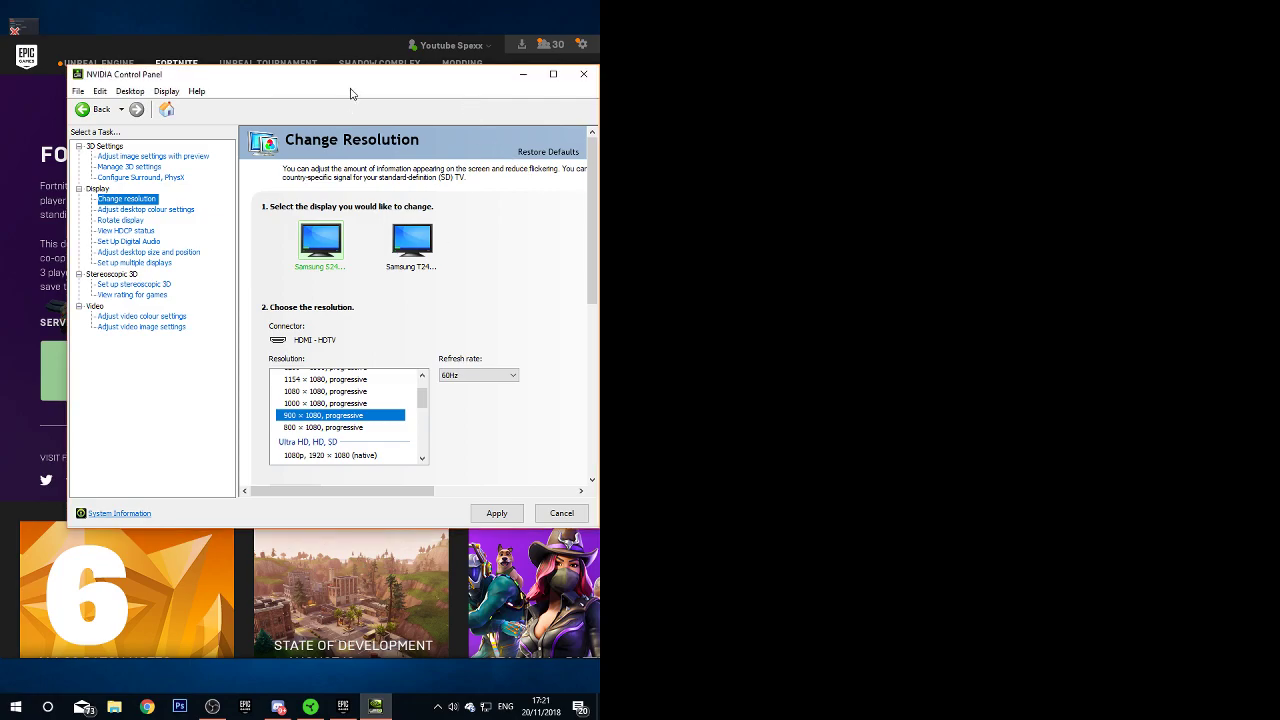
Close the NVIDIA Control Panel window and Alt+Tab back to the Fortnite page.
{"action": "left_click", "coordinate": [584, 74]}
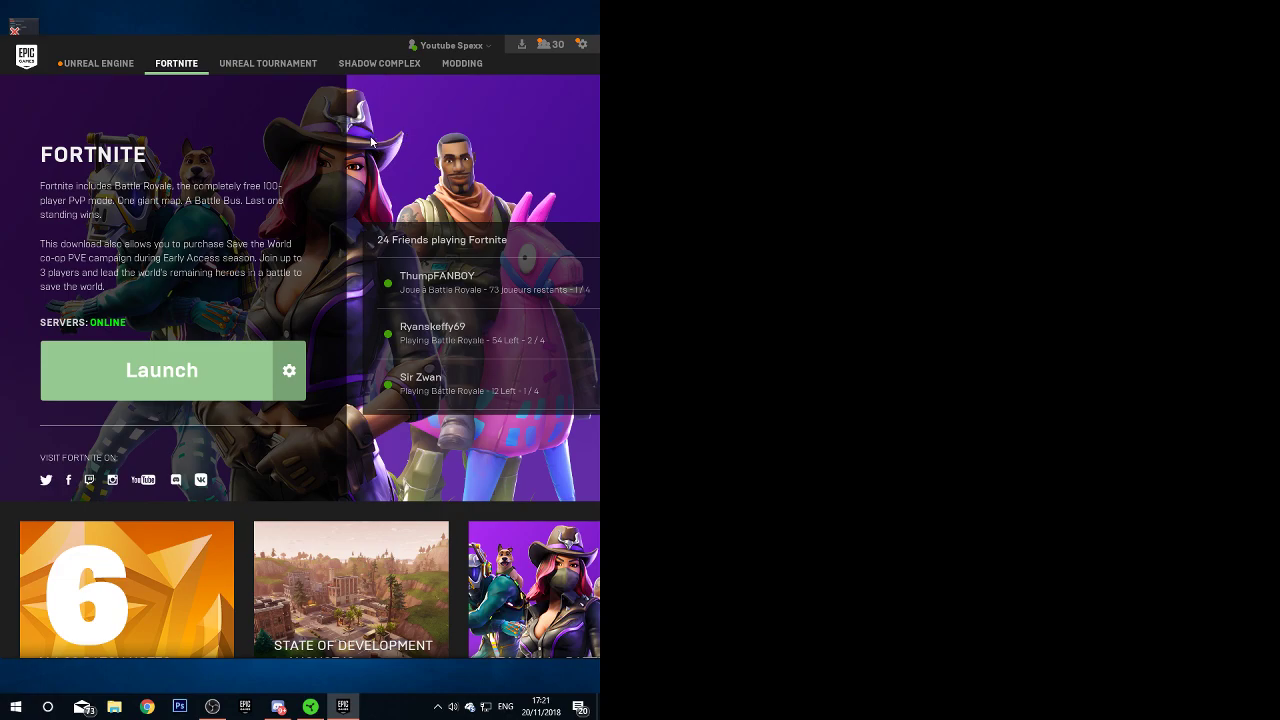
{"action": "key", "text": "alt+Tab"}
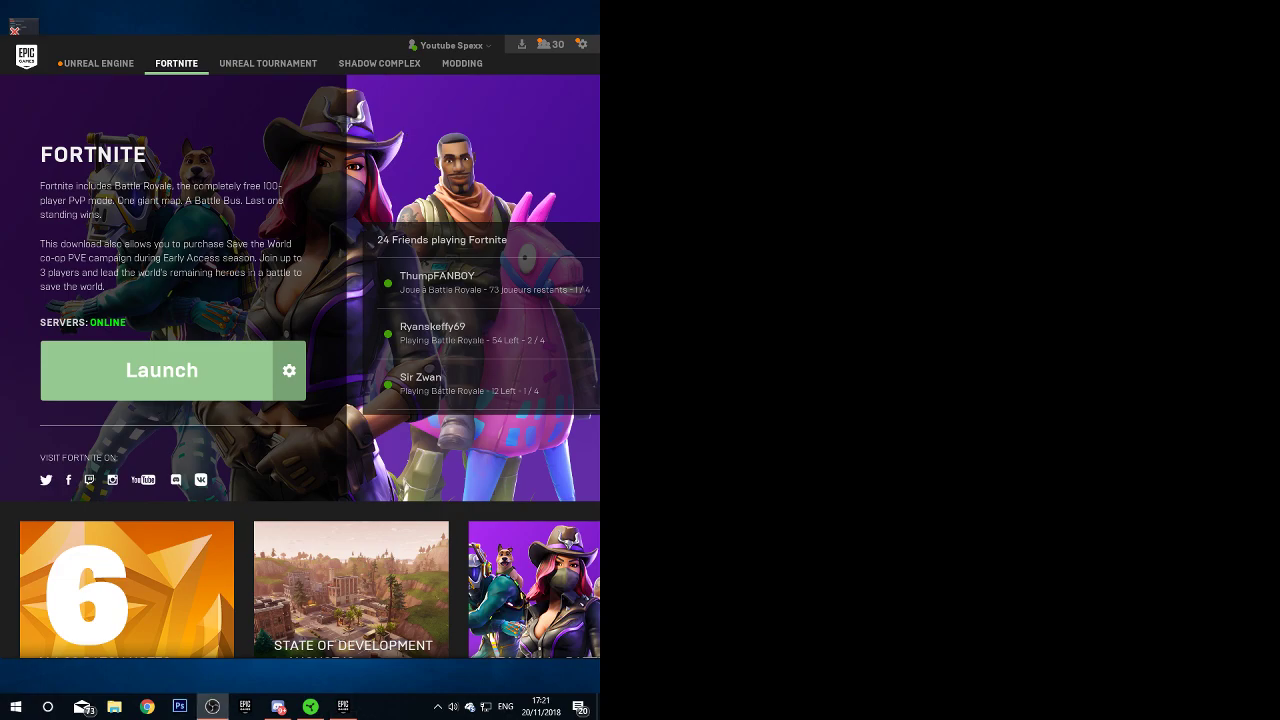